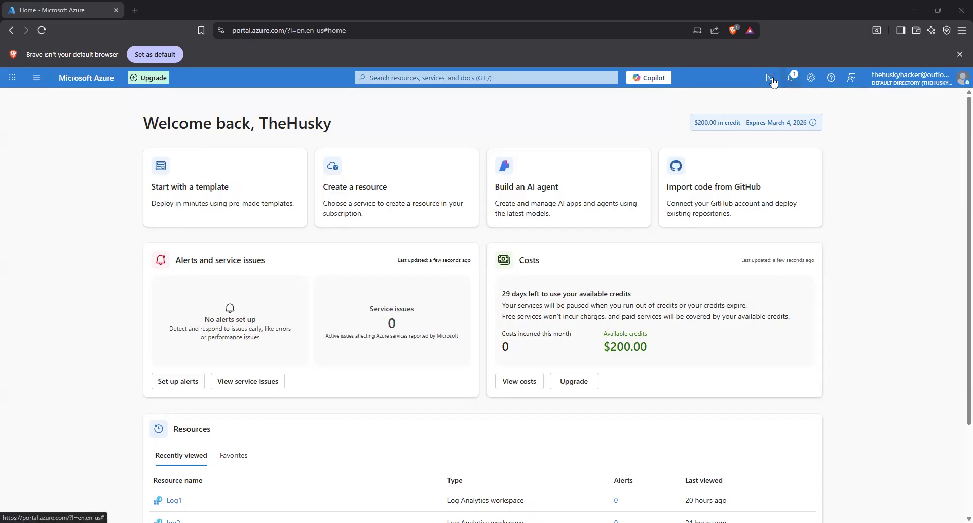
- Search the portal for resource groups, view the SIEM resource group's overview and close it again
click(430, 79)
text(re)
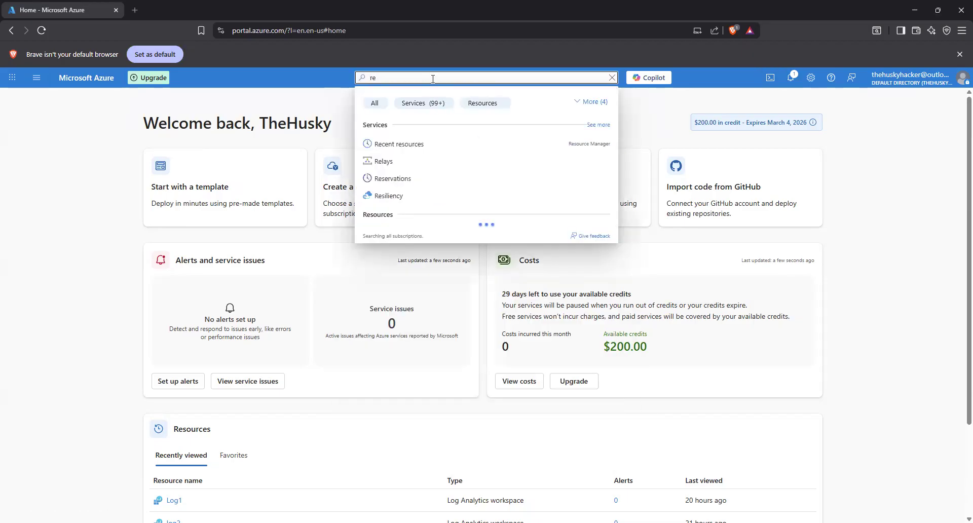
text(source gr)
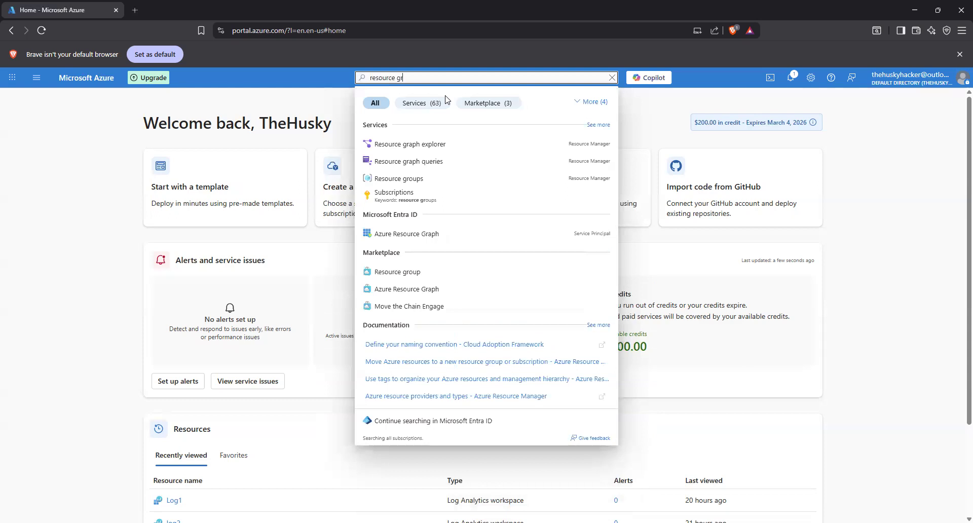
click(411, 180)
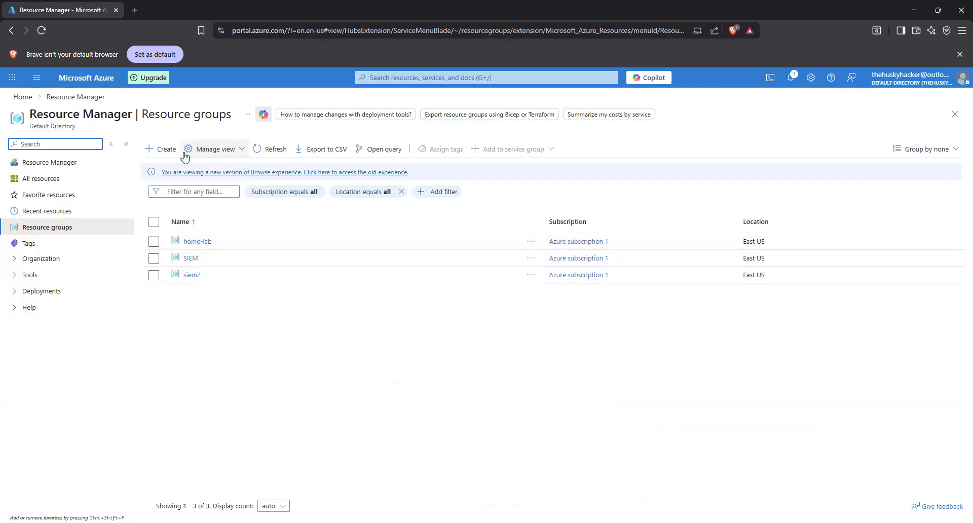
click(190, 261)
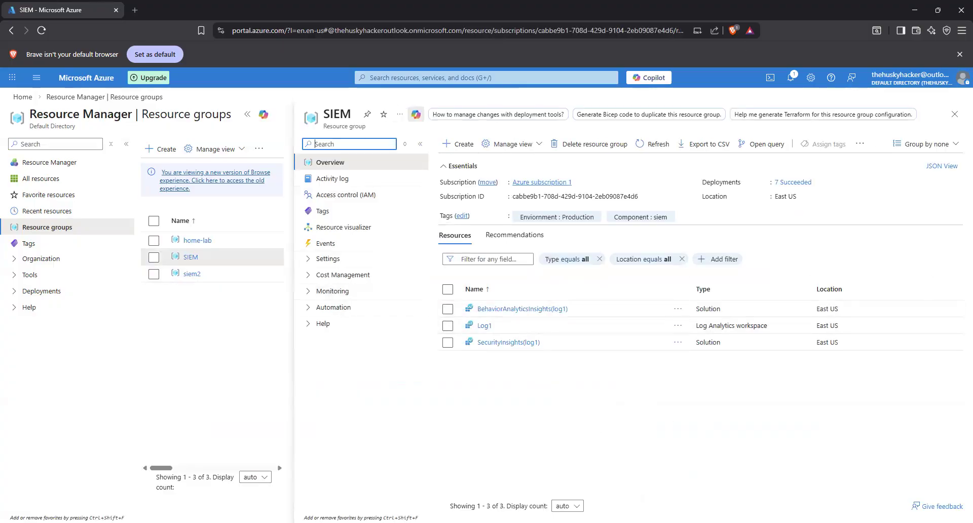
click(954, 114)
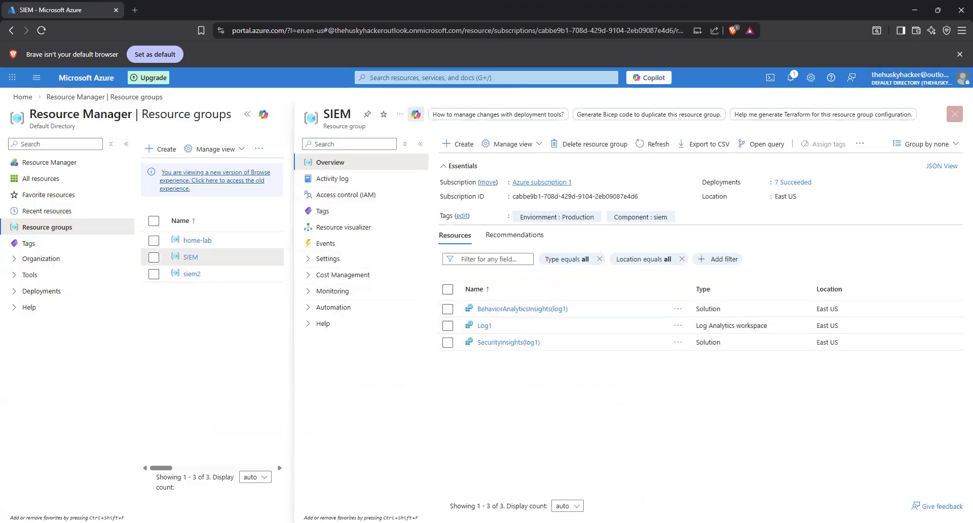
- Start a new Log Analytics workspace and assign it to the existing home-lab resource group
click(426, 77)
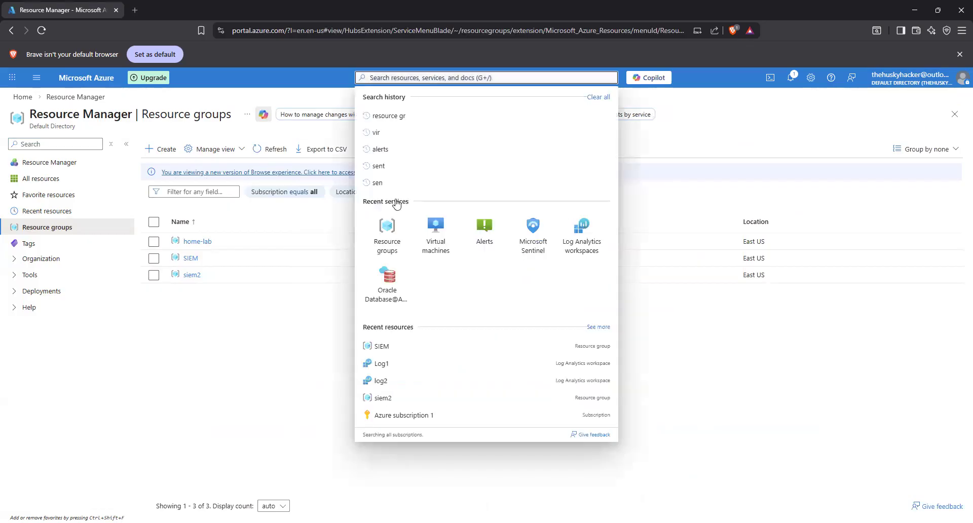
click(564, 238)
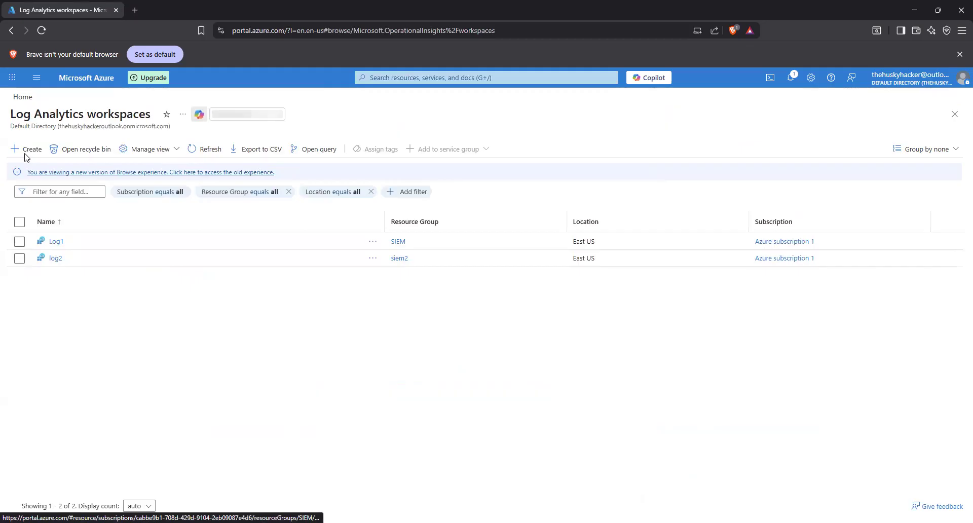
click(26, 153)
click(158, 333)
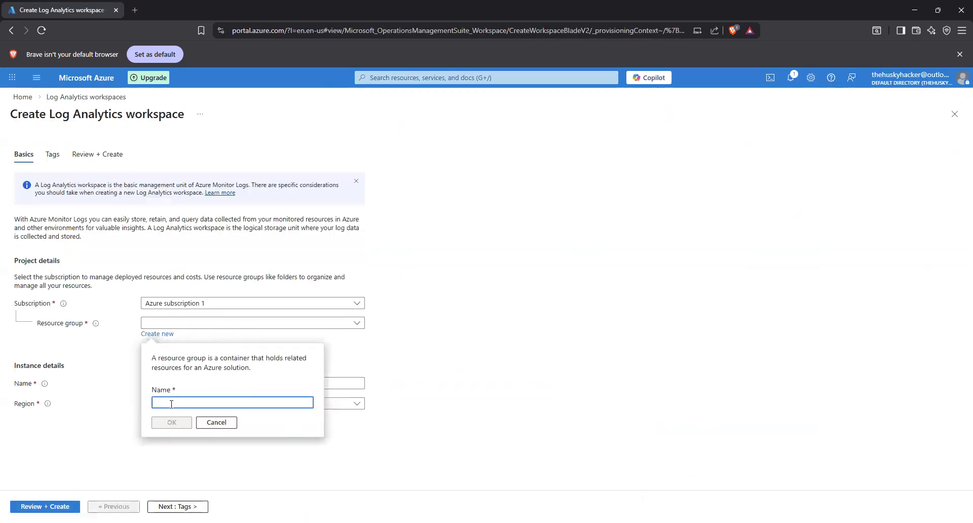
click(357, 323)
click(358, 323)
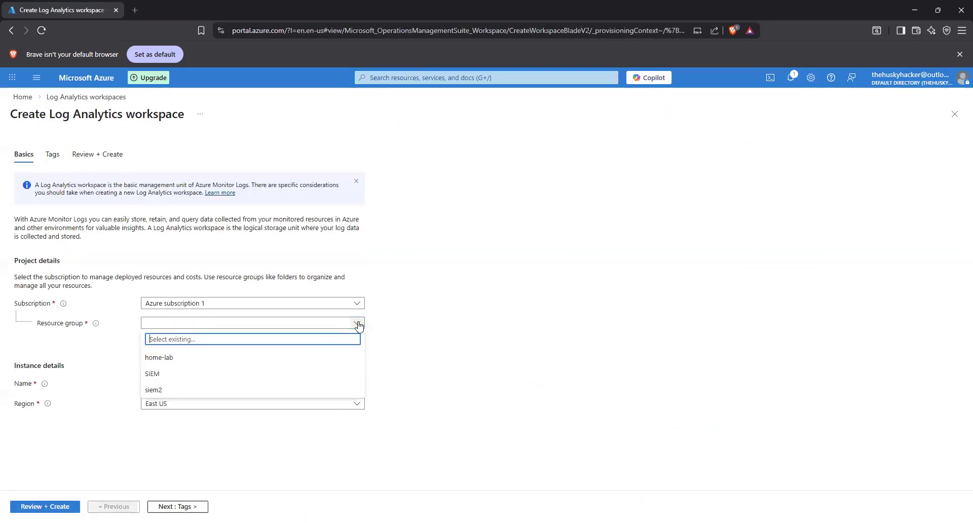
click(160, 357)
- Name the Log Analytics workspace Honey-Pot, review its configuration and create it
click(158, 386)
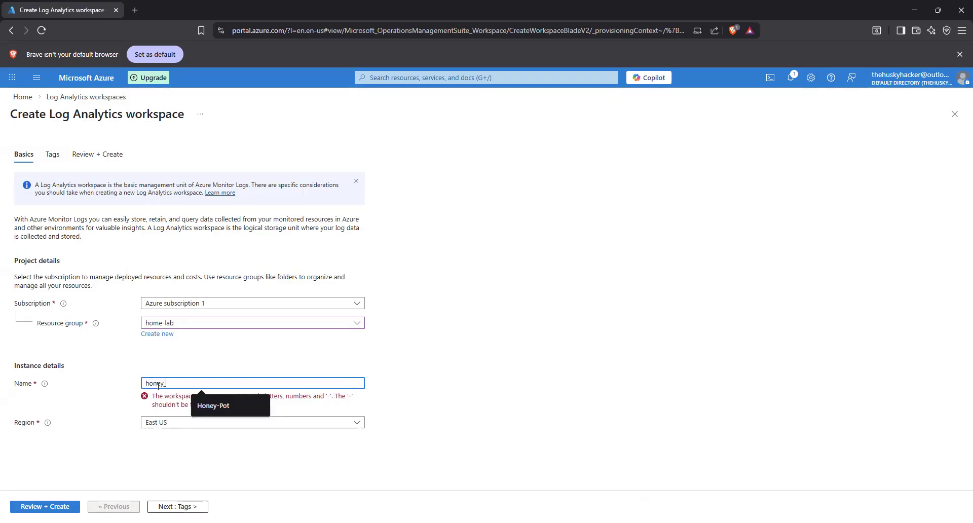
click(231, 405)
click(177, 507)
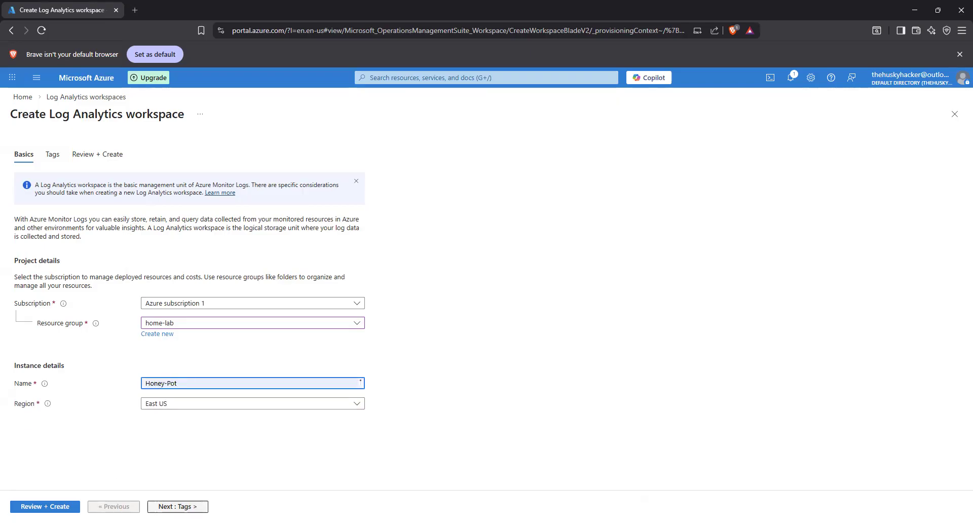
click(15, 506)
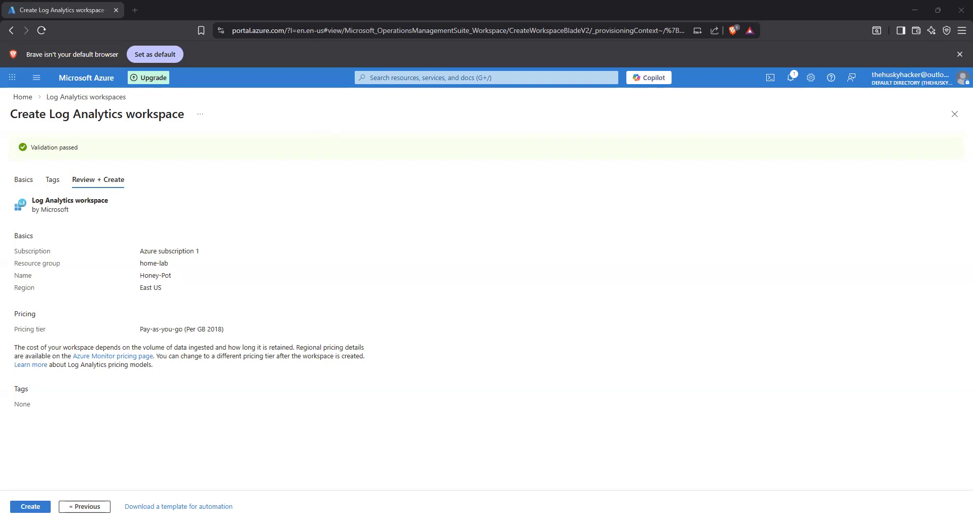
click(23, 506)
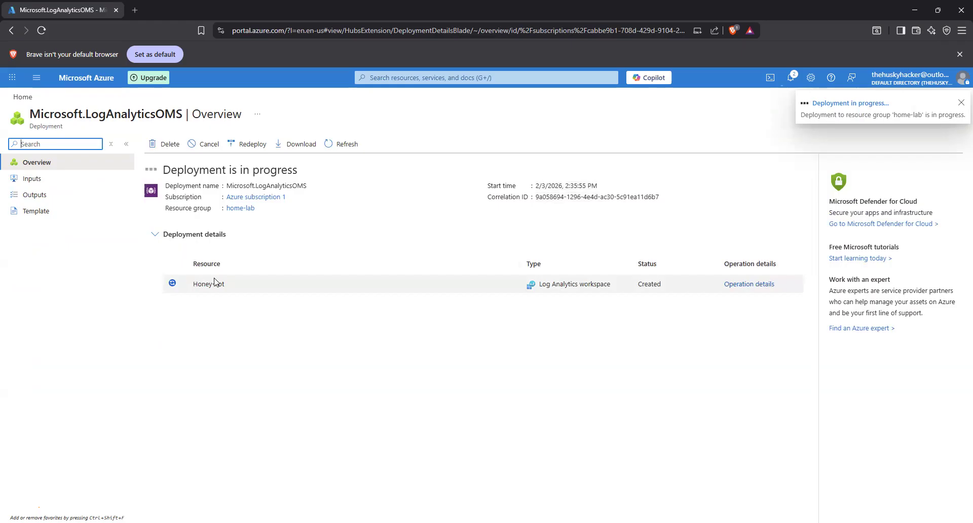
- From Microsoft Sentinel, start creating another Log Analytics workspace and assign it to the home-lab resource group
click(450, 77)
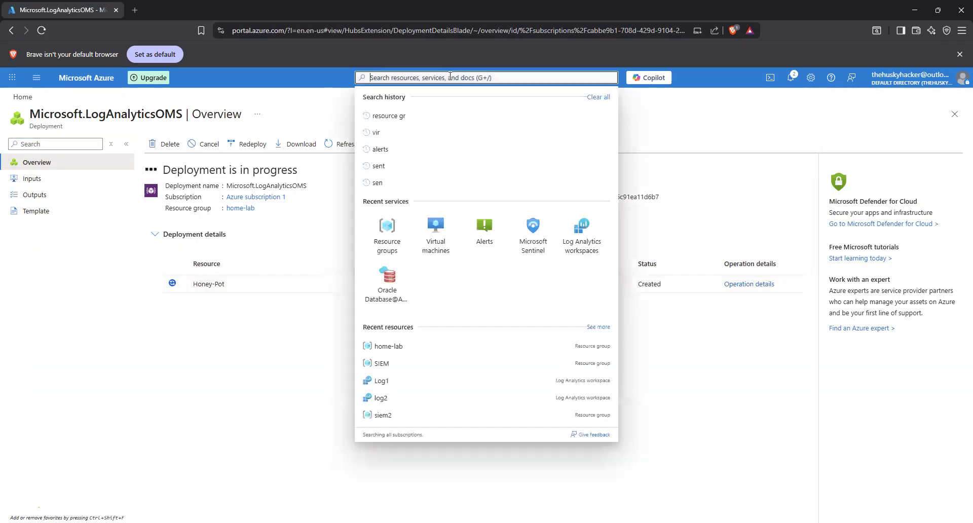
click(531, 236)
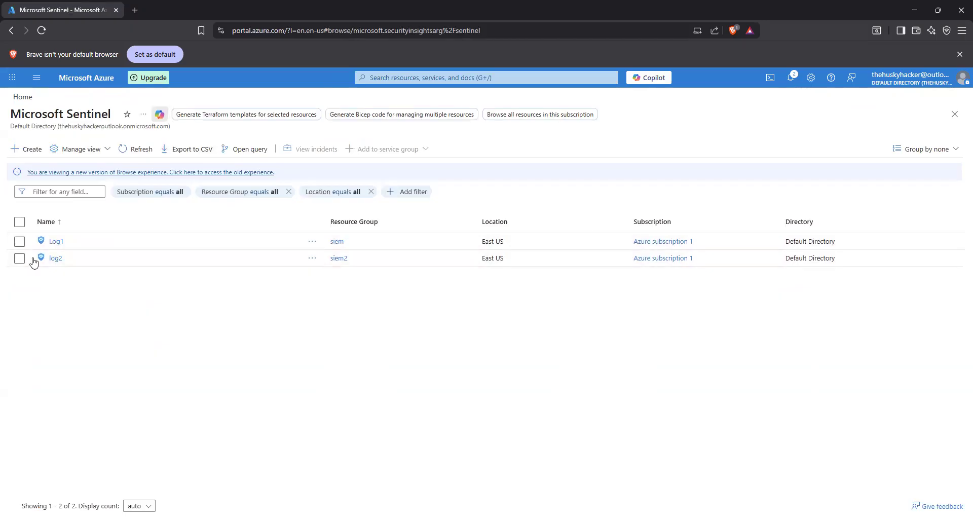
click(56, 242)
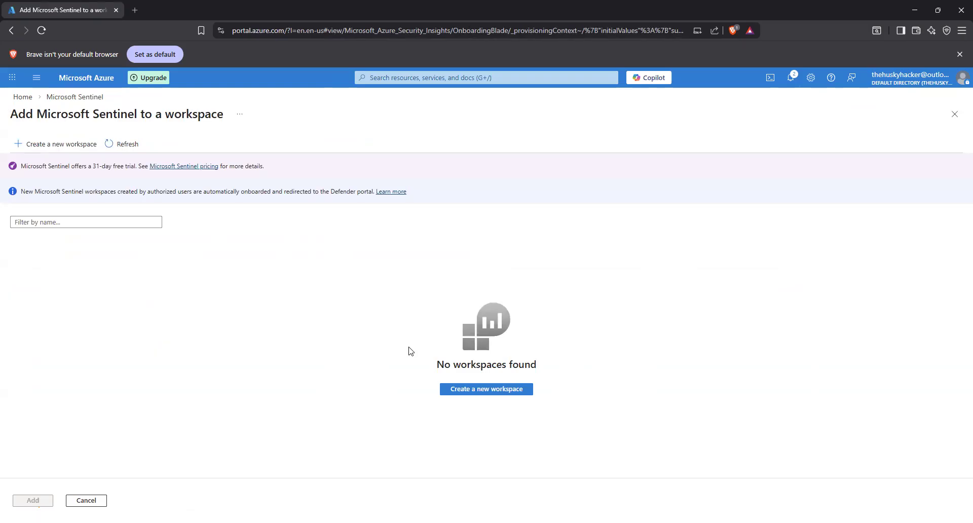
click(512, 390)
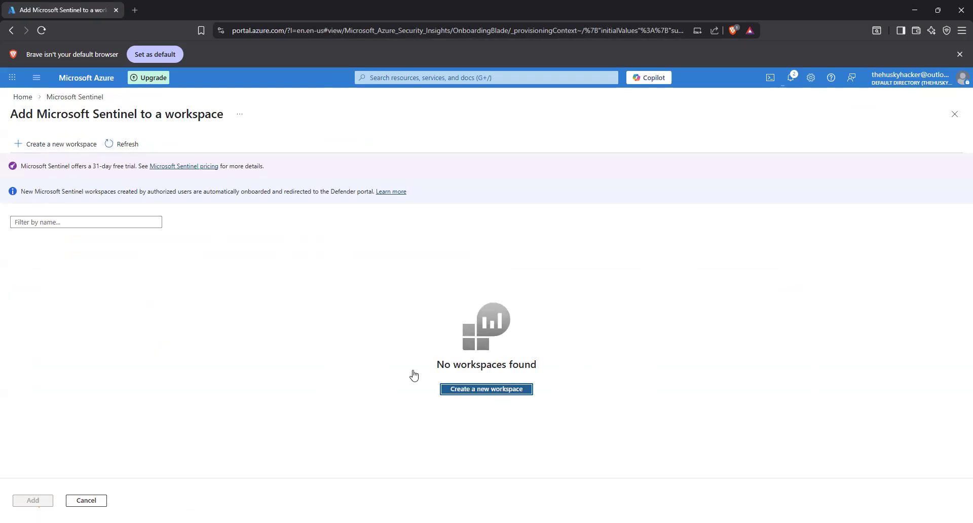
click(265, 322)
click(162, 357)
- Name the second workspace honeypot, dismiss the deployment notification, then review and create the workspace
click(175, 387)
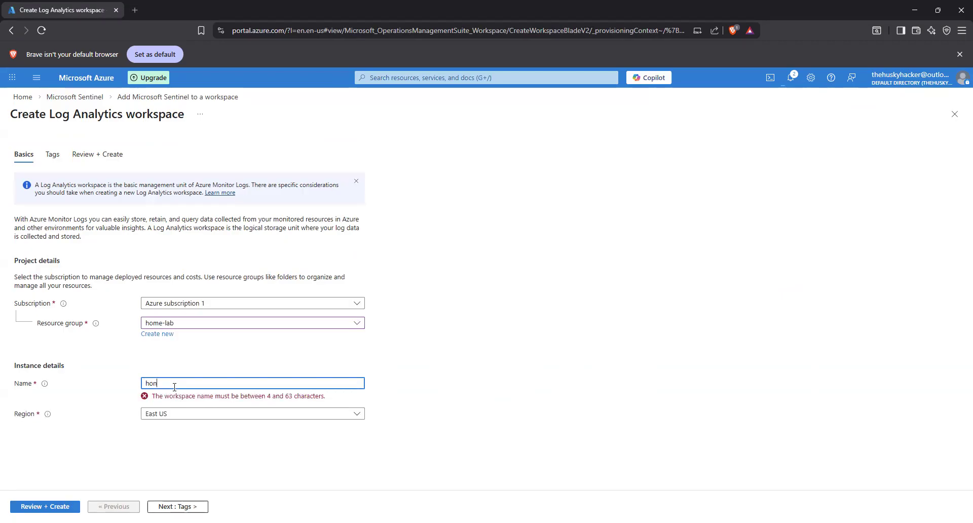
text(honey)
text(pu)
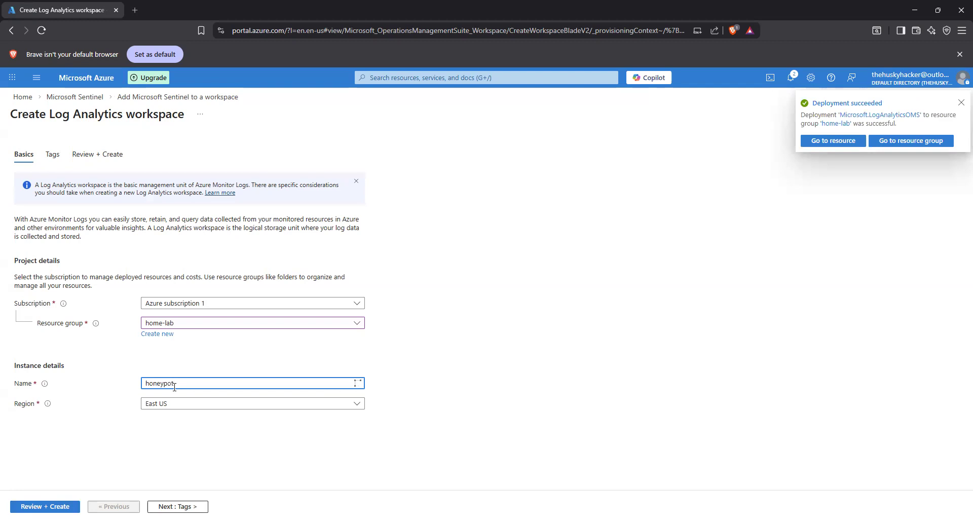
click(961, 103)
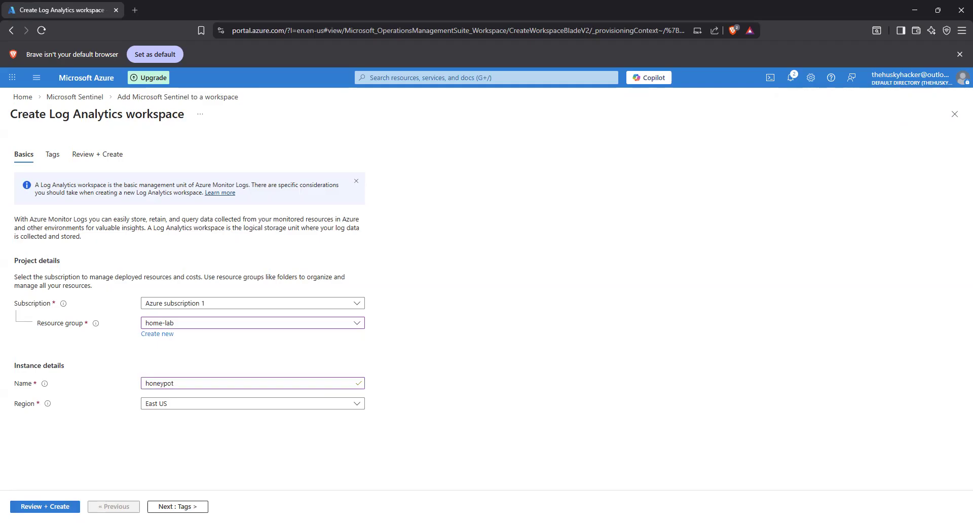
click(45, 507)
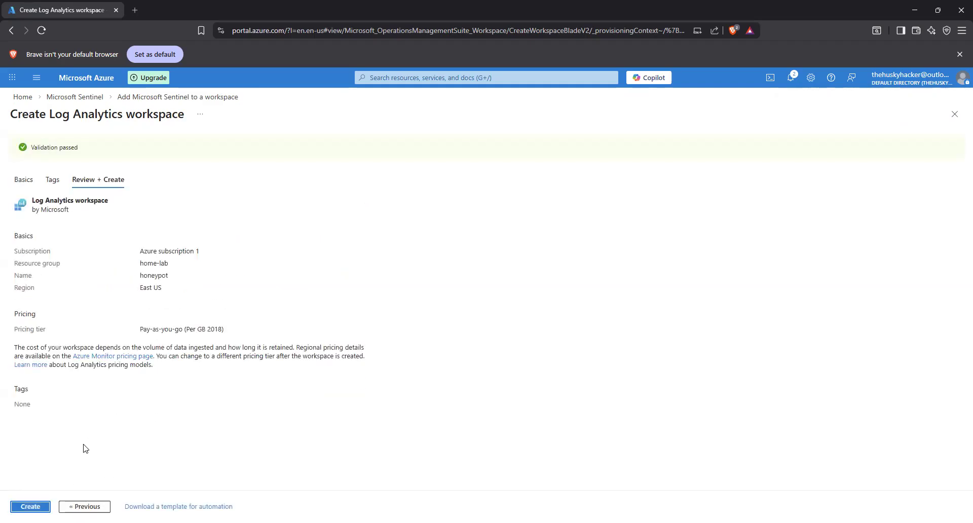
click(31, 507)
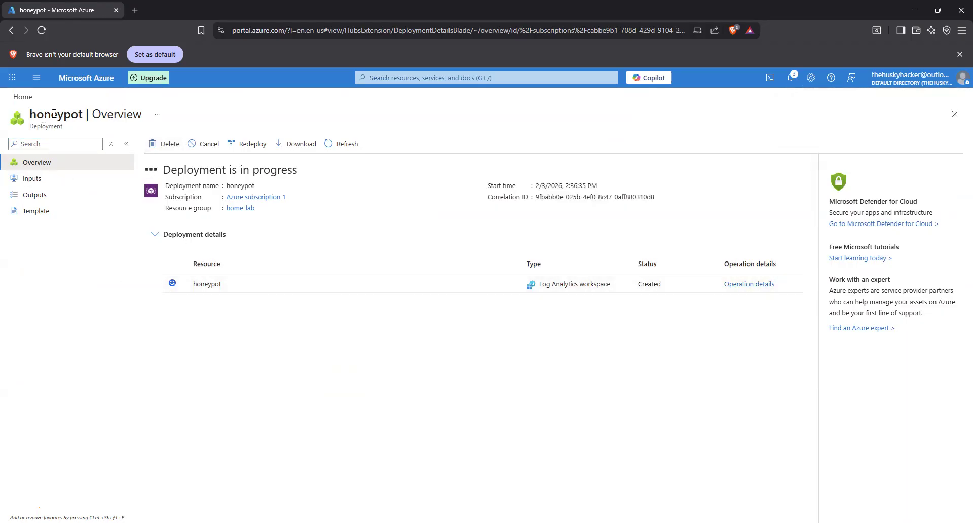
- Open the Log1 workspace in Microsoft Sentinel and expand its General, Threat management, Content management and Configuration sections
click(401, 78)
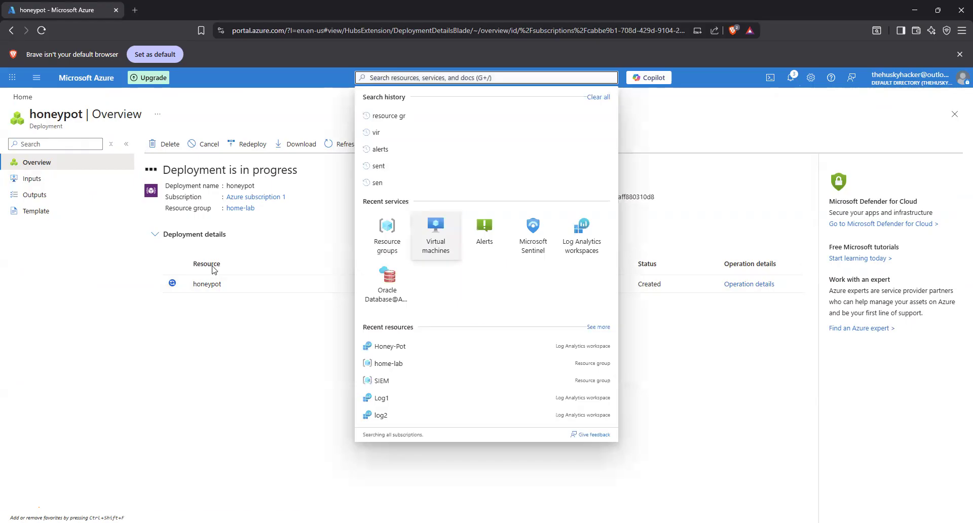
click(533, 234)
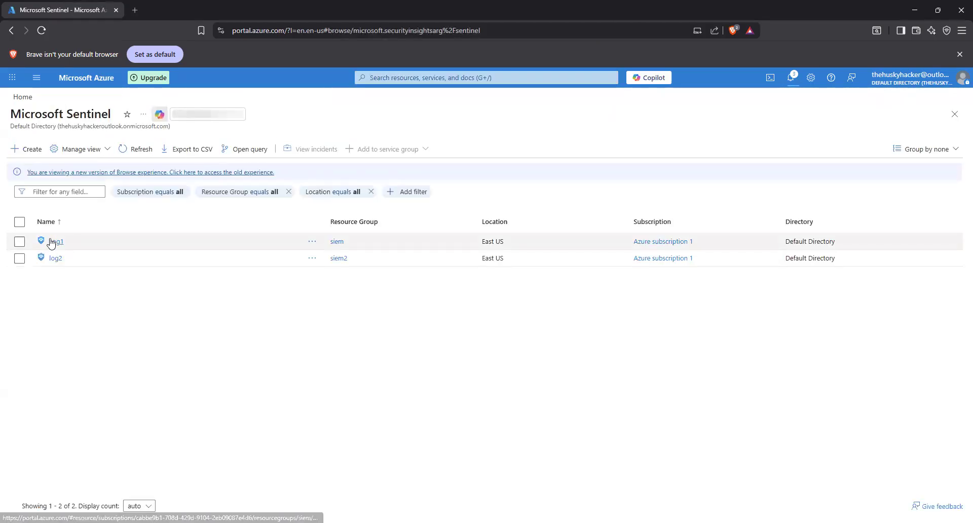
click(53, 242)
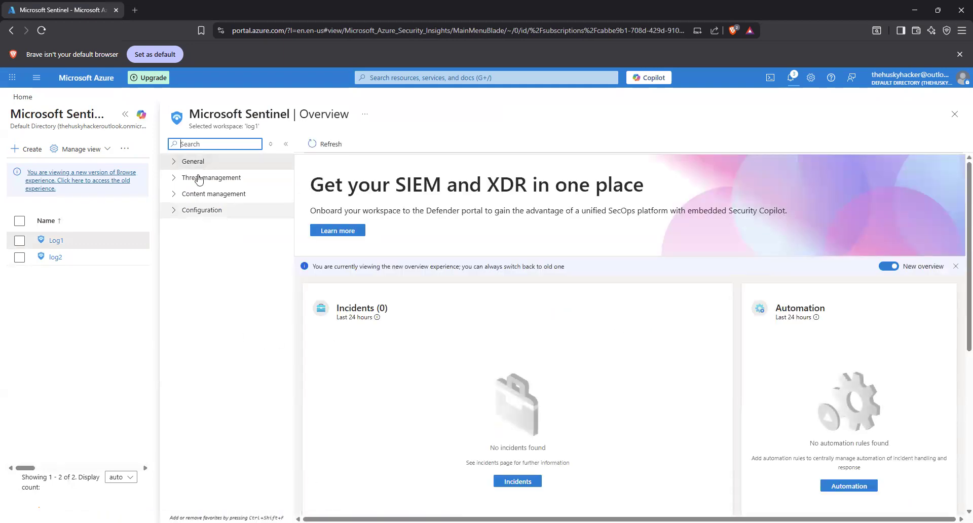
click(173, 161)
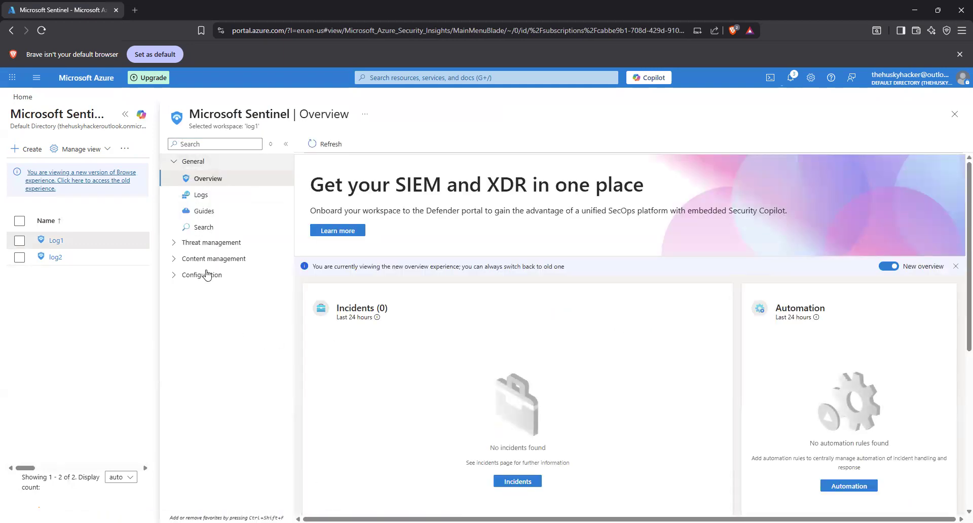
click(173, 243)
click(174, 389)
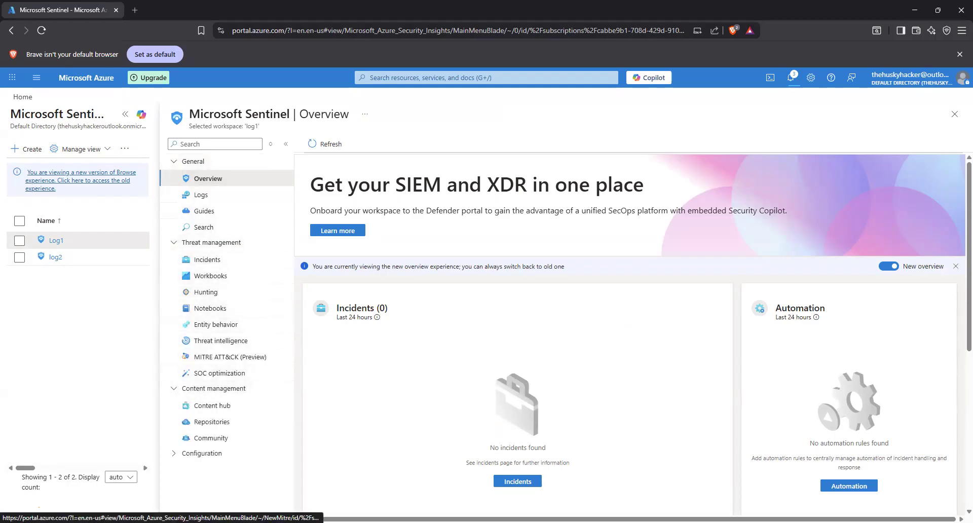
click(174, 453)
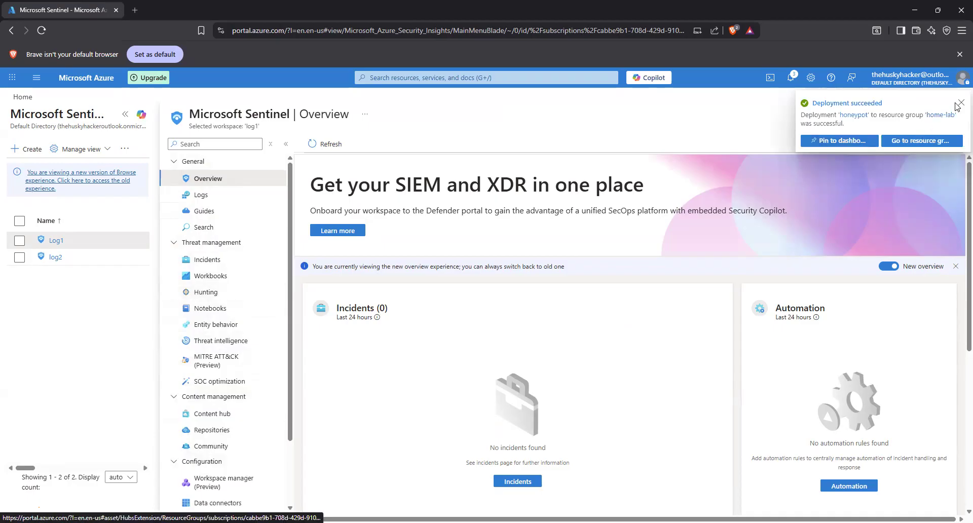
click(959, 104)
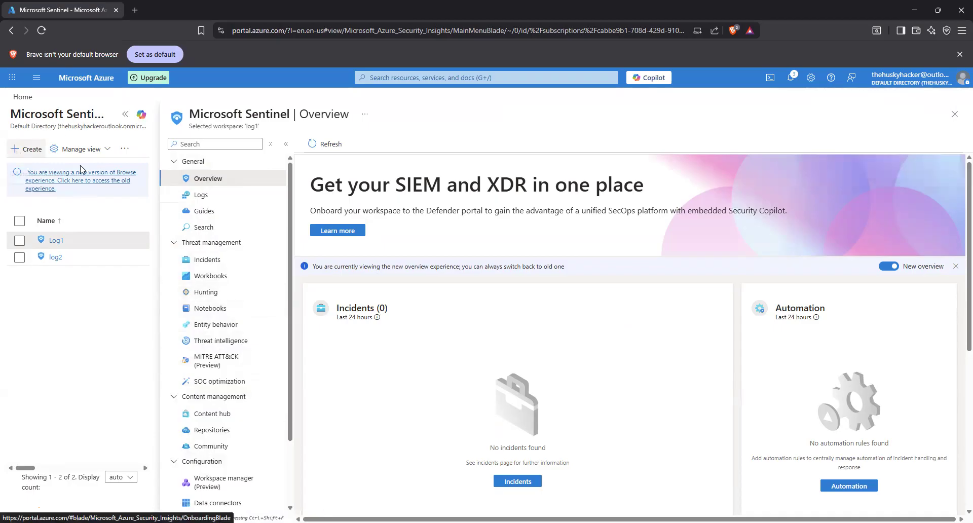
- Reload the Sentinel overview page of the Log1 workspace and look through it
click(42, 32)
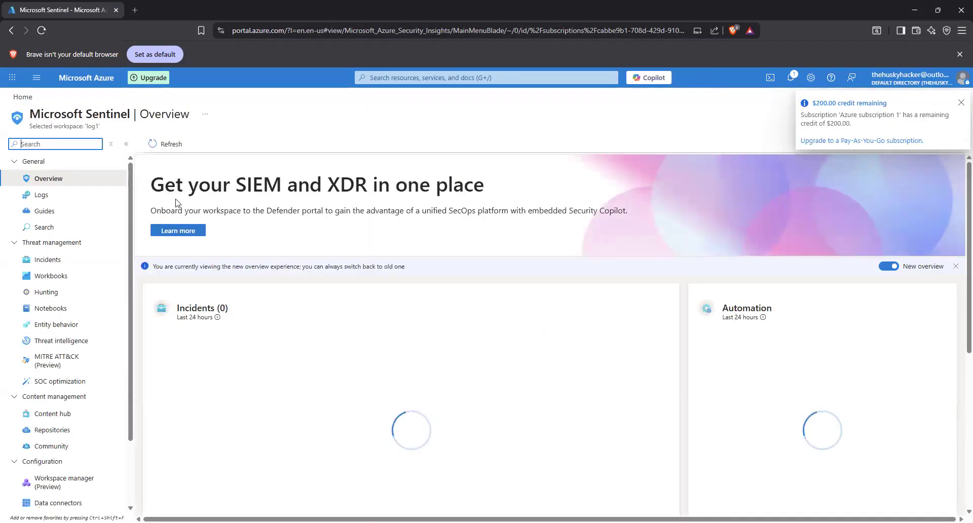
scroll(93, 228, down, 2)
scroll(100, 400, up, 2)
- Find the Microsoft Sentinel service among the recent services, refresh its workspace list and open the Log1 workspace
click(406, 77)
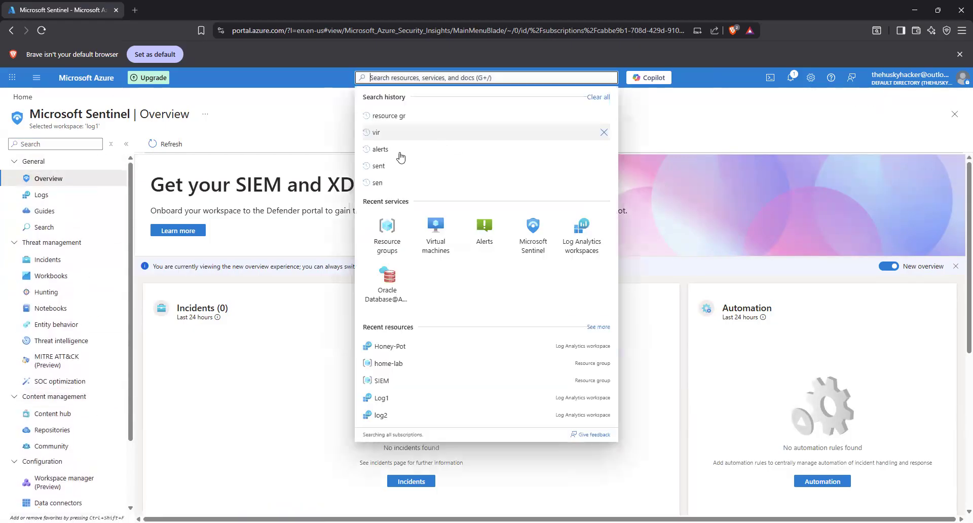
click(527, 223)
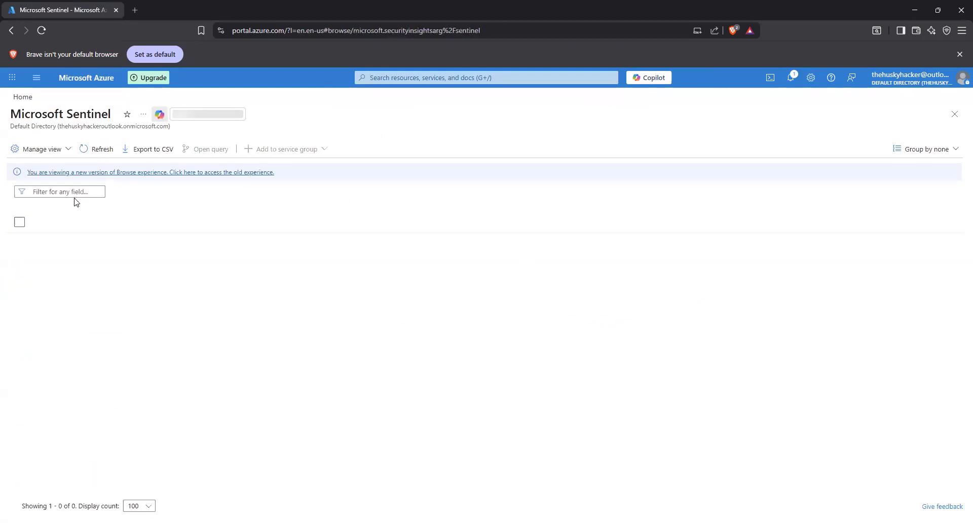
click(145, 150)
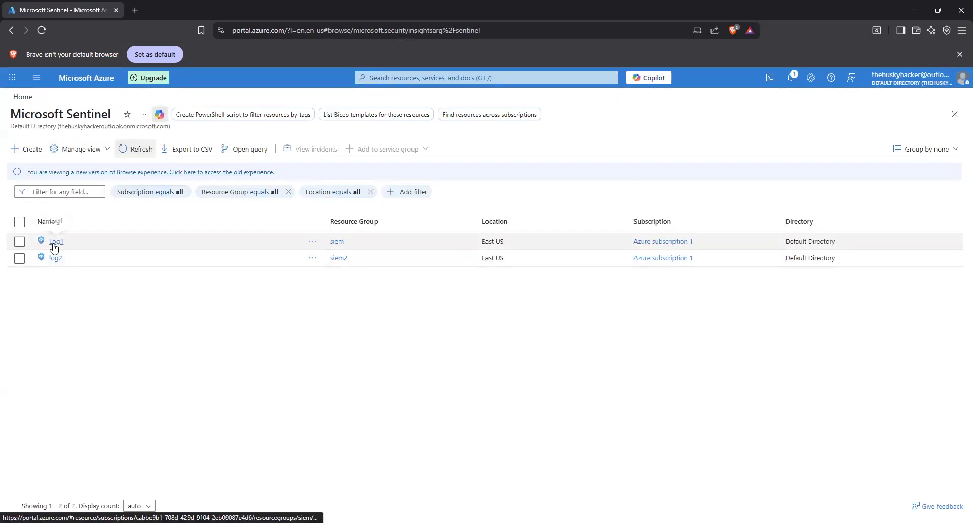
click(55, 243)
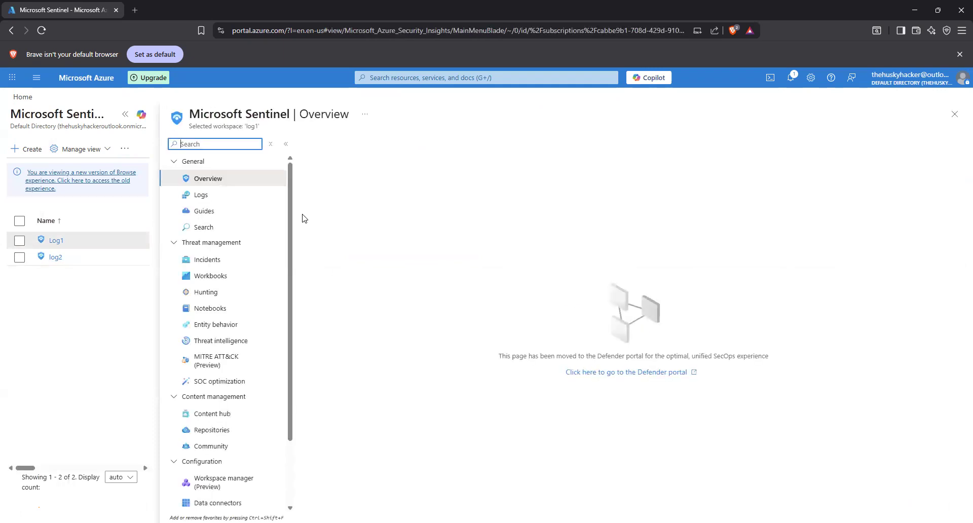
- Open the Log1 workspace's data connectors and look through the Microsoft connector list
scroll(238, 385, down, 2)
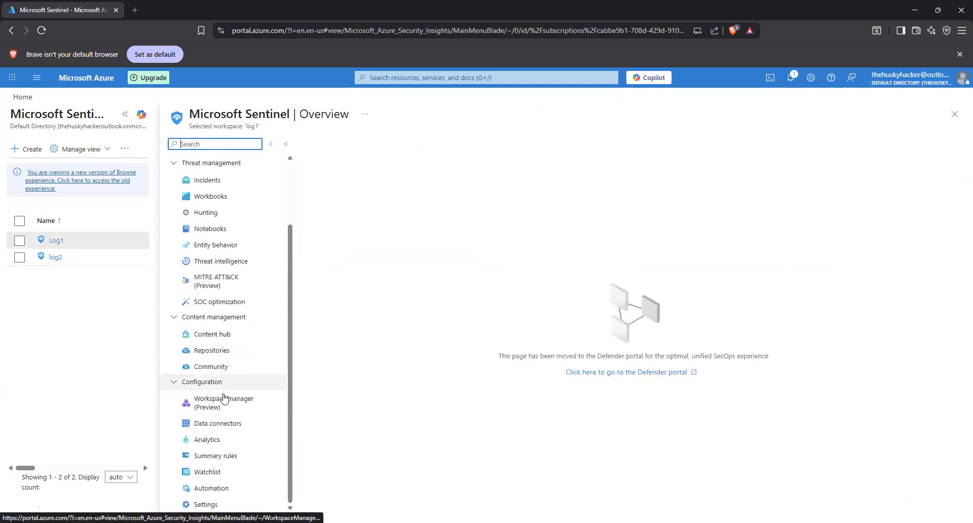
click(232, 427)
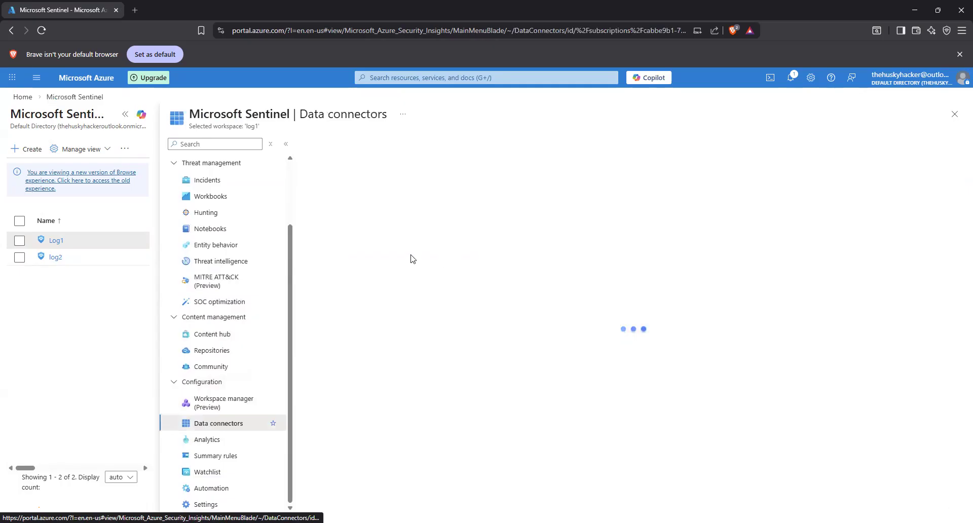
scroll(461, 337, down, 1)
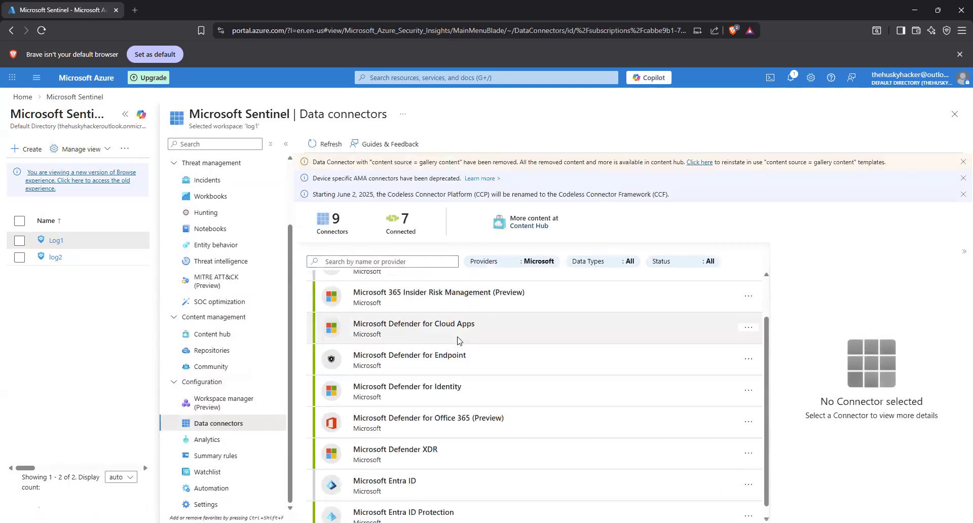
scroll(431, 355, down, 1)
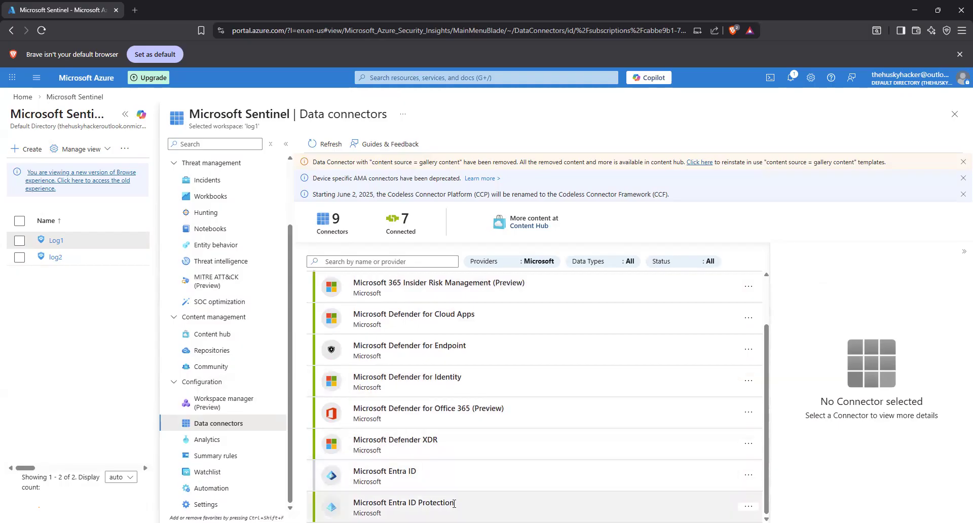
scroll(454, 503, up, 2)
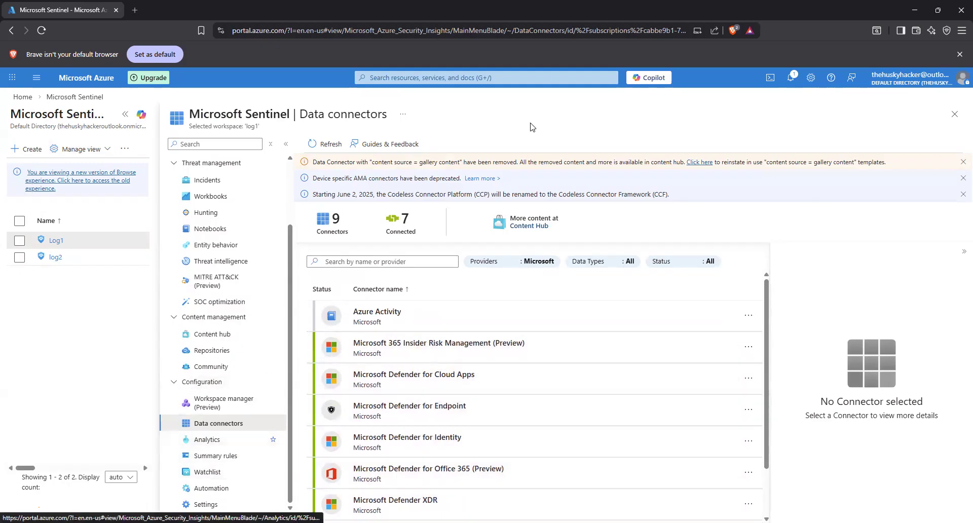
- Open the Analytics page of the Log1 workspace, dismiss the credit notification and reload the page
click(195, 441)
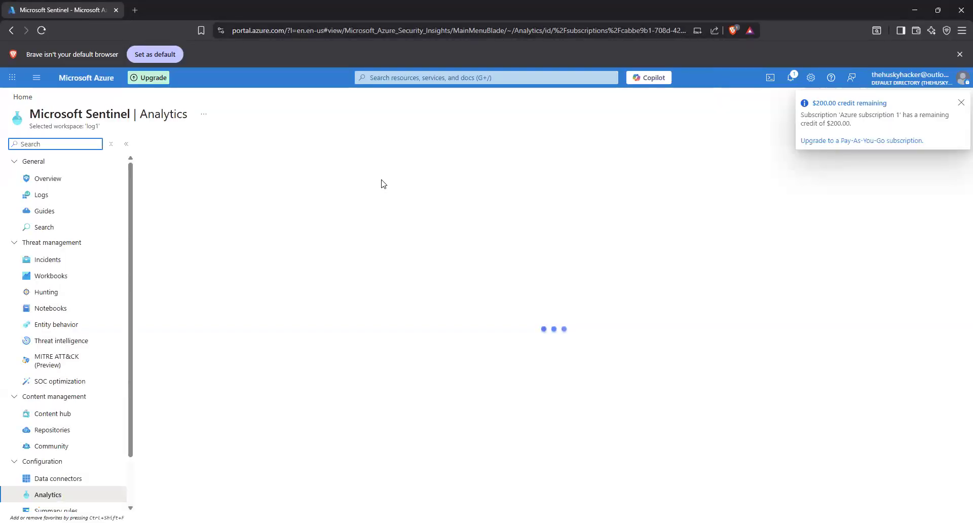
click(961, 103)
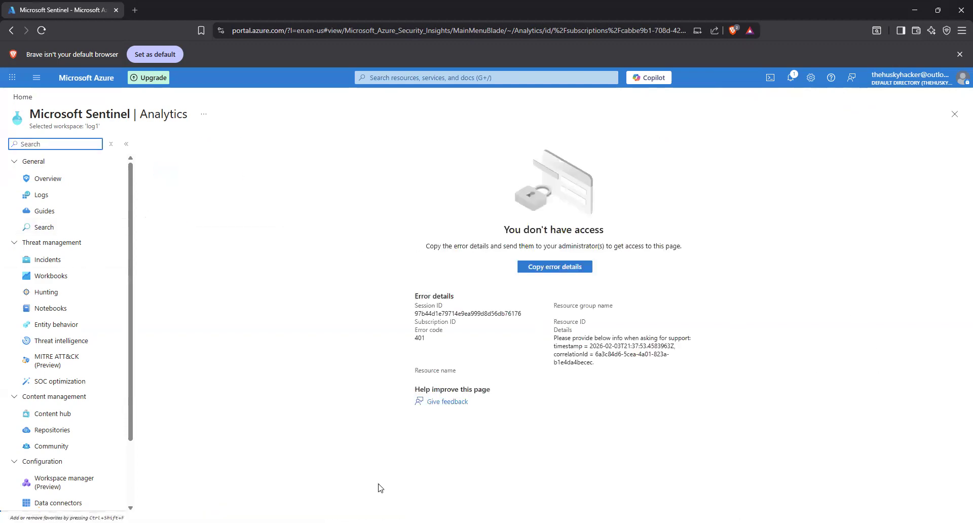
click(42, 30)
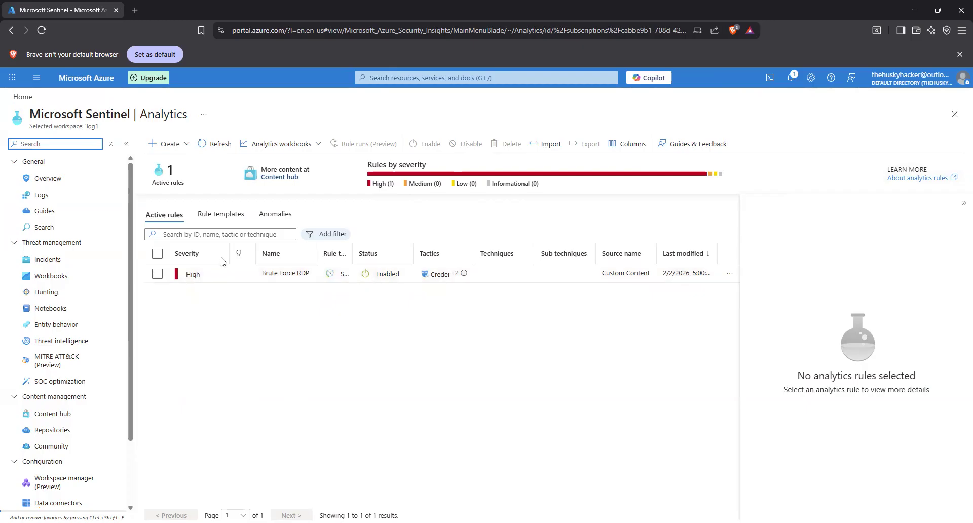
- Select the Brute Force RDP analytics rule and examine its tactics, query, frequency, threshold and incident settings
click(158, 274)
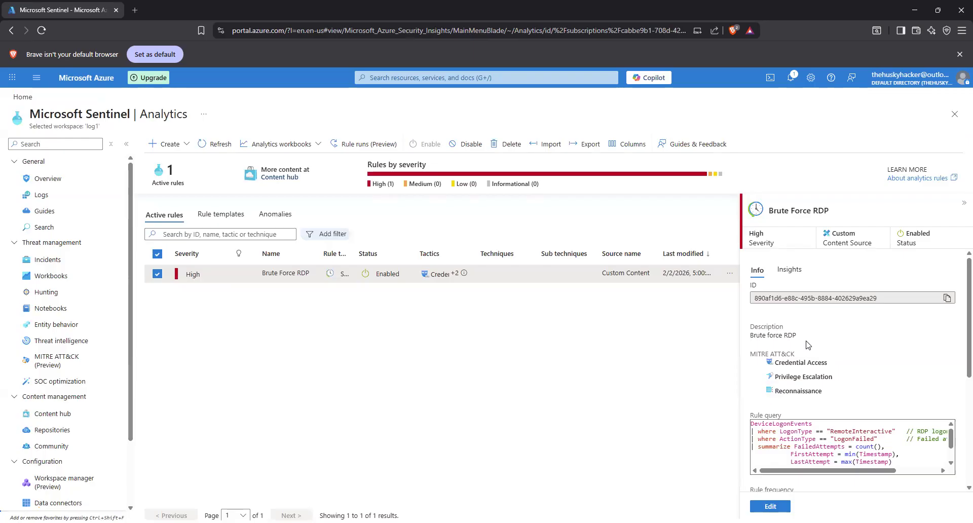
scroll(807, 401, down, 1)
scroll(807, 382, down, 2)
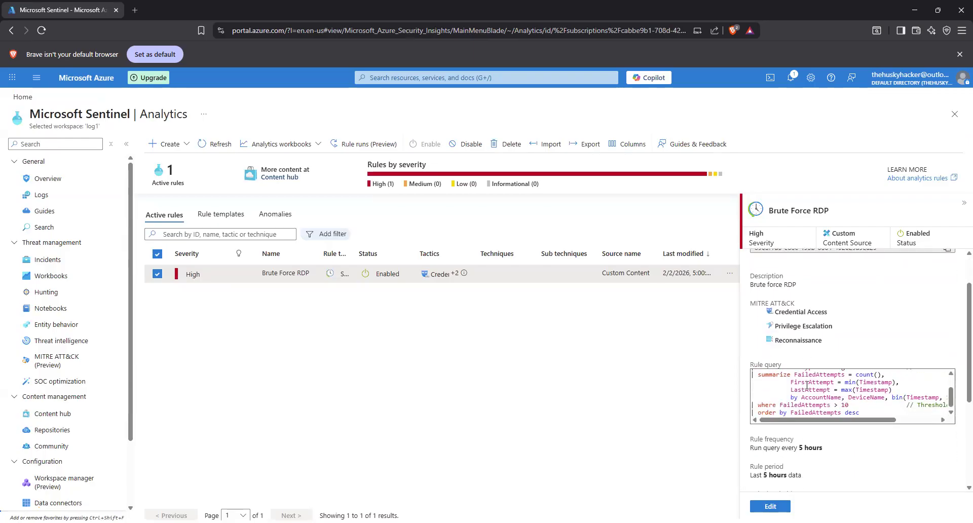
scroll(807, 386, up, 2)
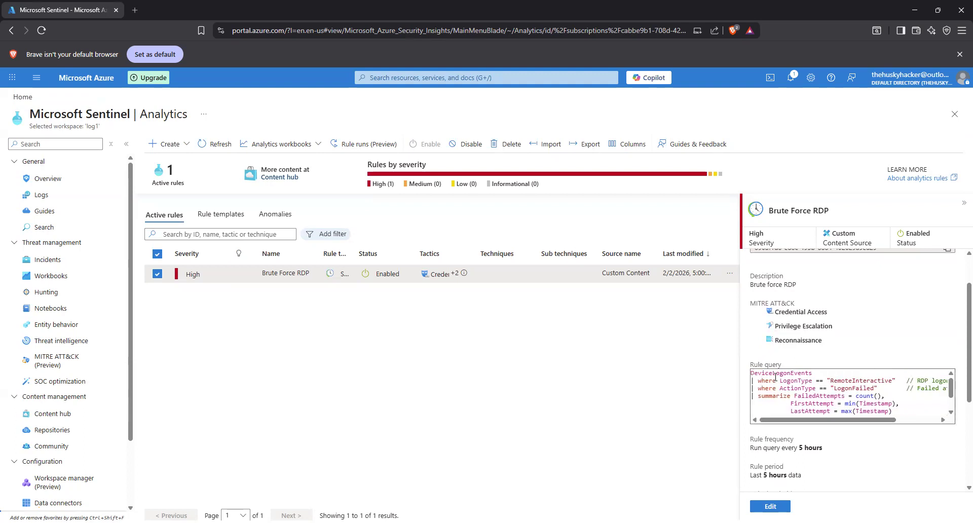
scroll(807, 390, down, 2)
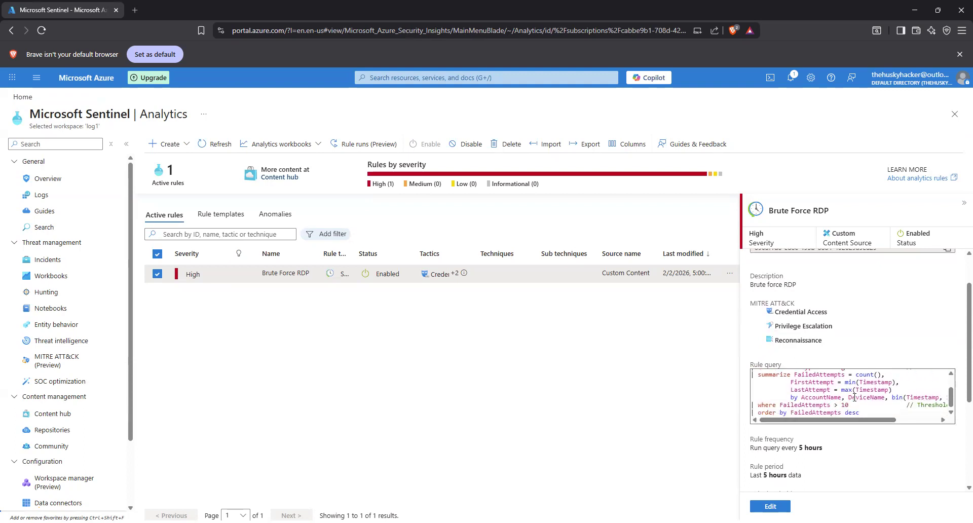
scroll(855, 398, down, 2)
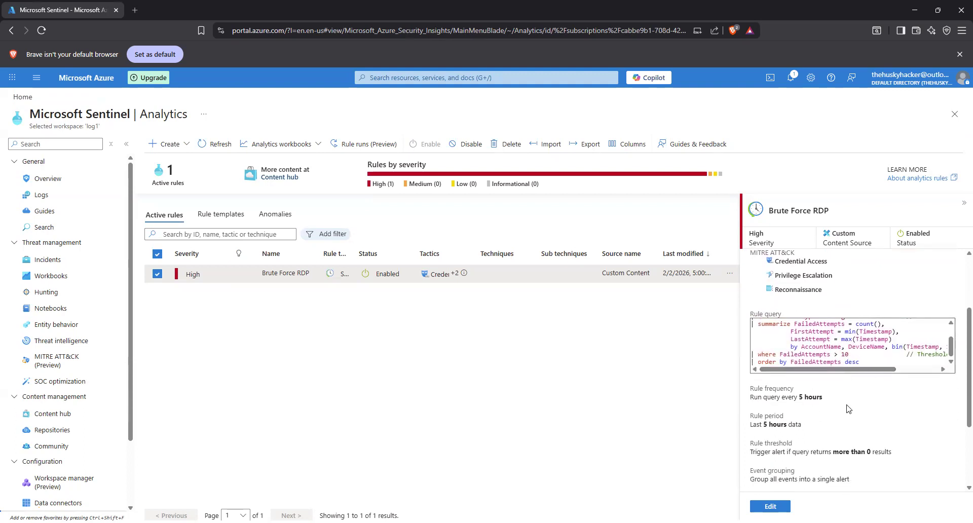
scroll(849, 408, down, 2)
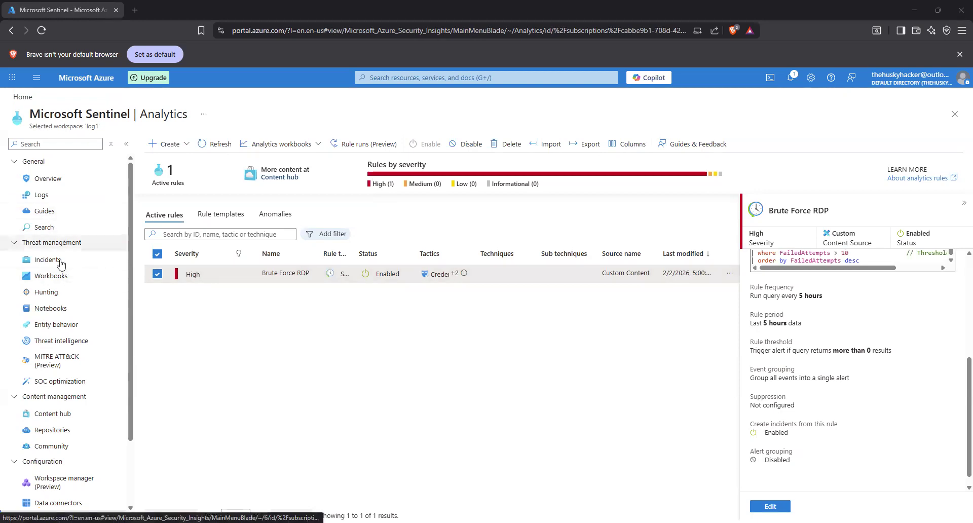
- Open the Workbooks page of the Log1 workspace, reload it and start a new workbook
click(58, 278)
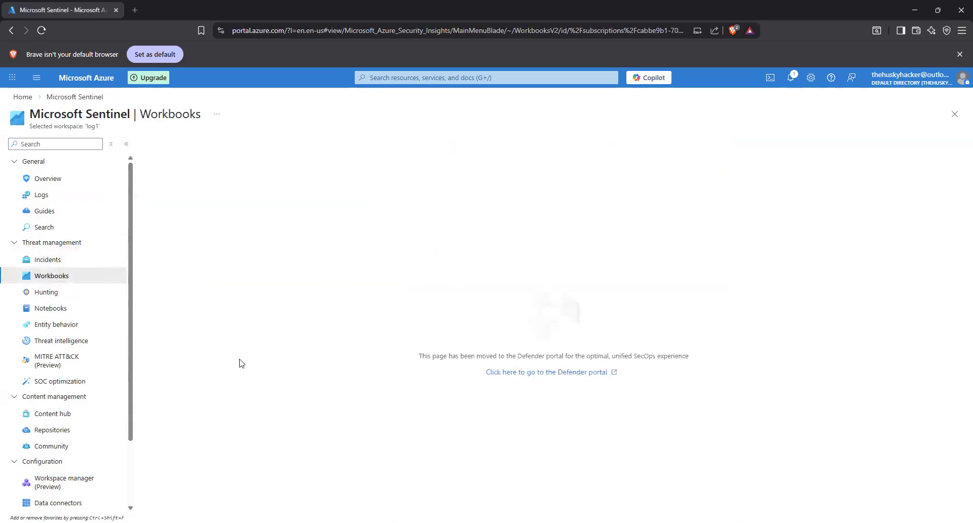
click(40, 31)
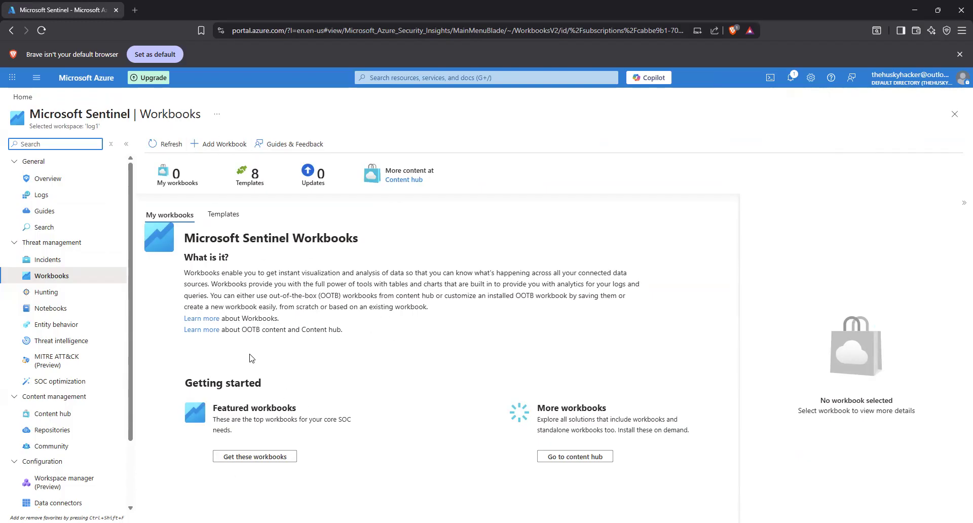
click(208, 145)
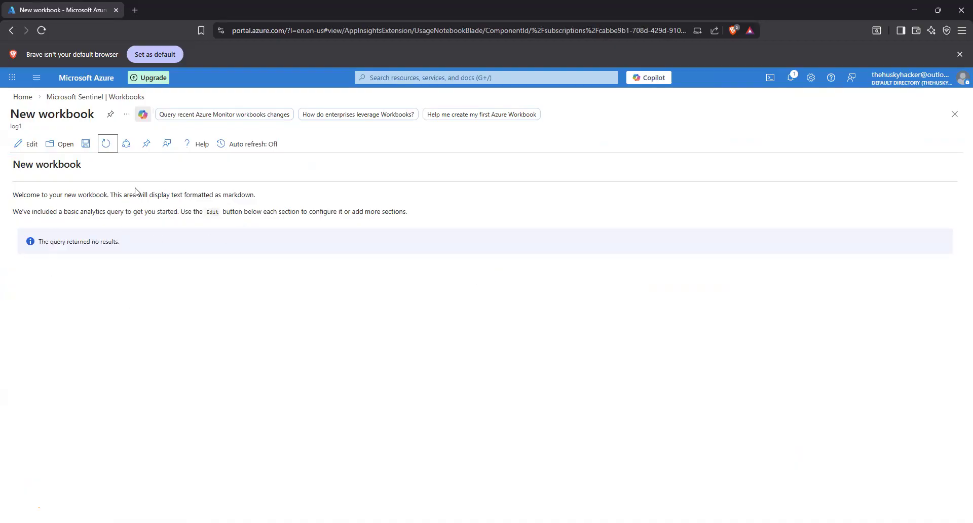
- Put the new workbook into edit mode, look through the element types that can be added and close the list
click(28, 144)
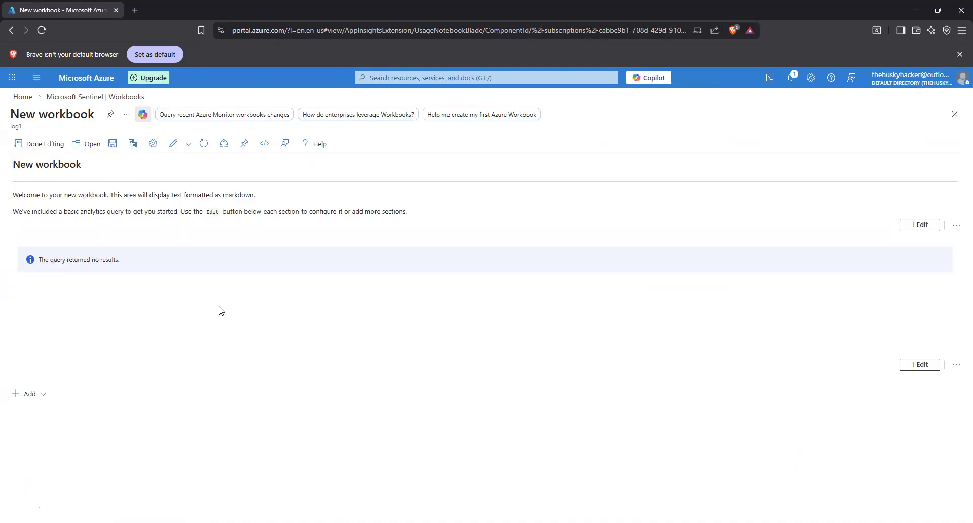
click(29, 393)
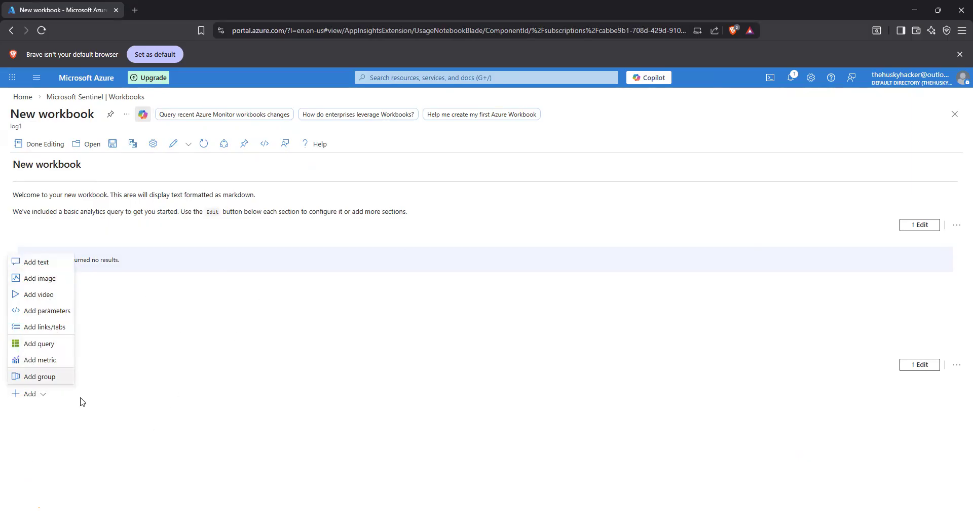
click(120, 393)
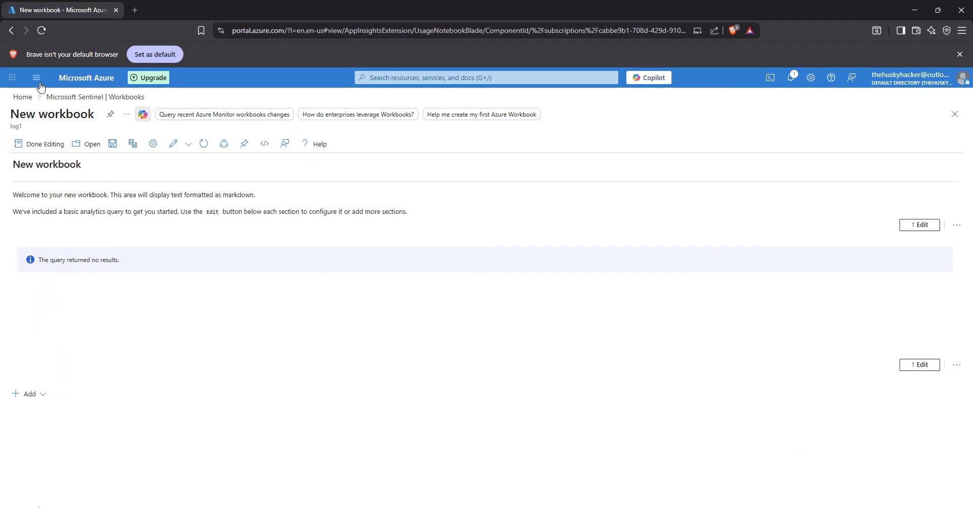
- Leave the workbook for the Azure home page and reopen the Log1 workspace in Microsoft Sentinel
click(22, 97)
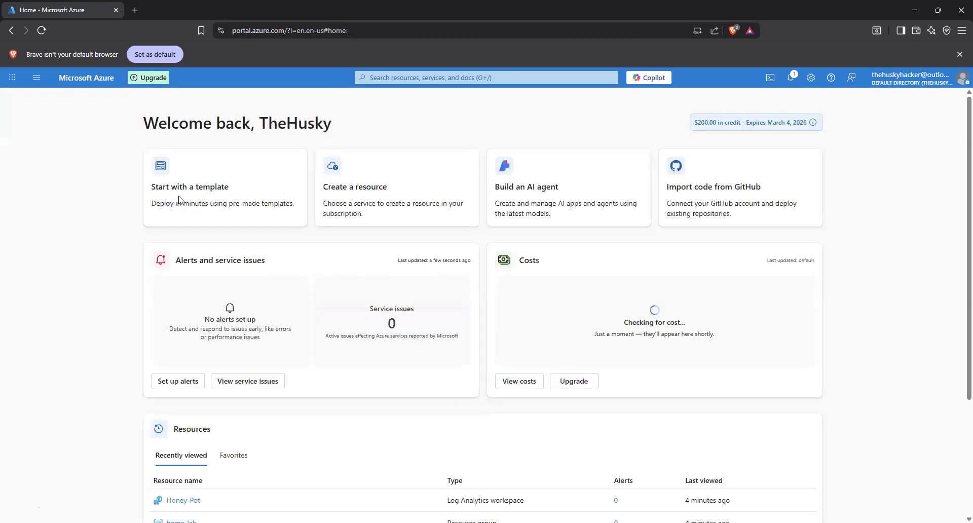
click(437, 80)
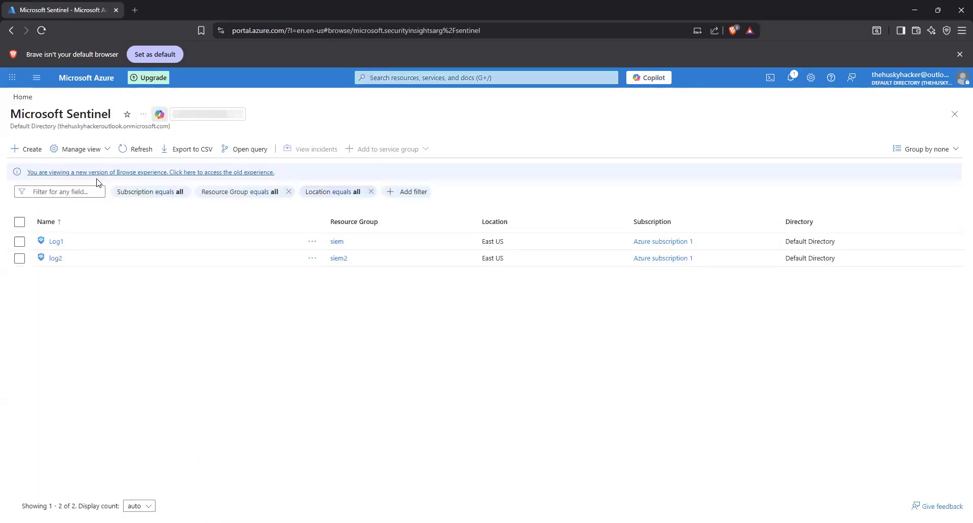
click(56, 241)
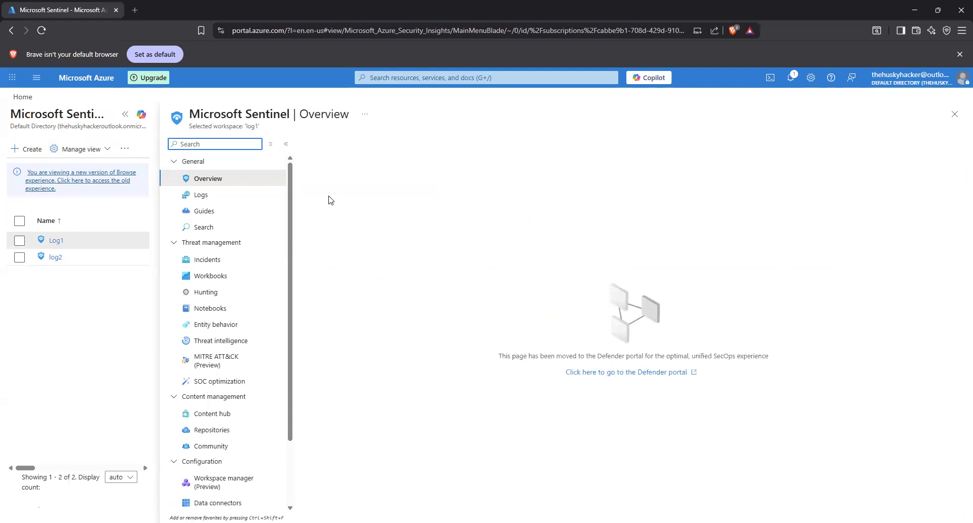
- Open the Log1 workspace's Sentinel settings and go to the entity behavior configuration
scroll(242, 456, down, 3)
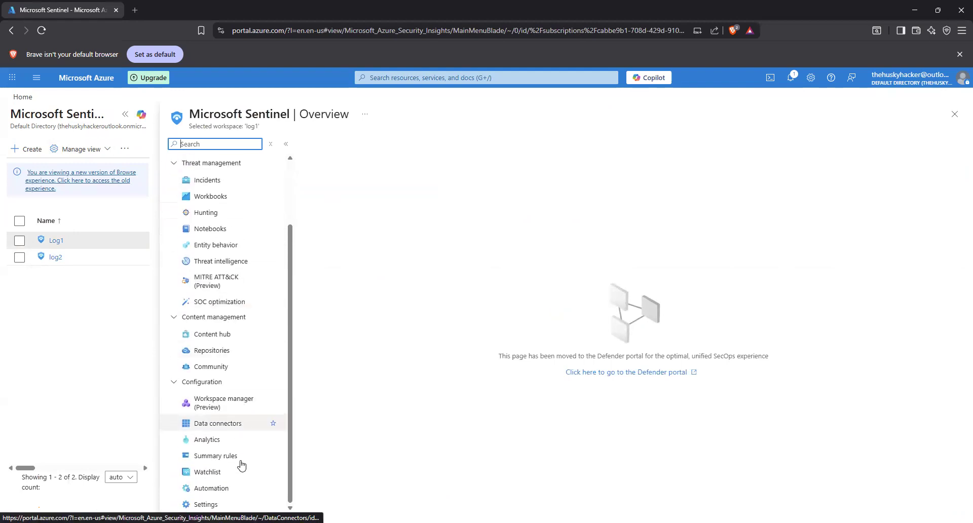
click(238, 505)
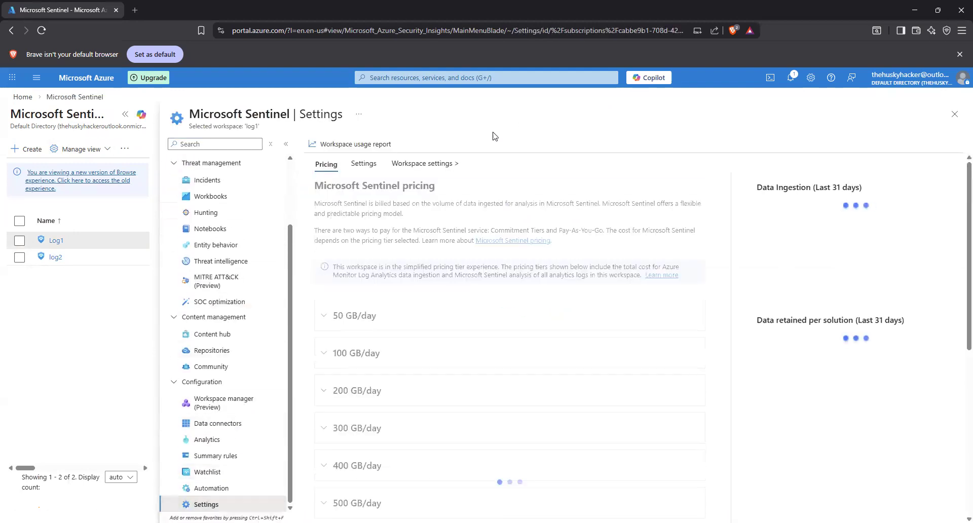
click(364, 167)
click(366, 330)
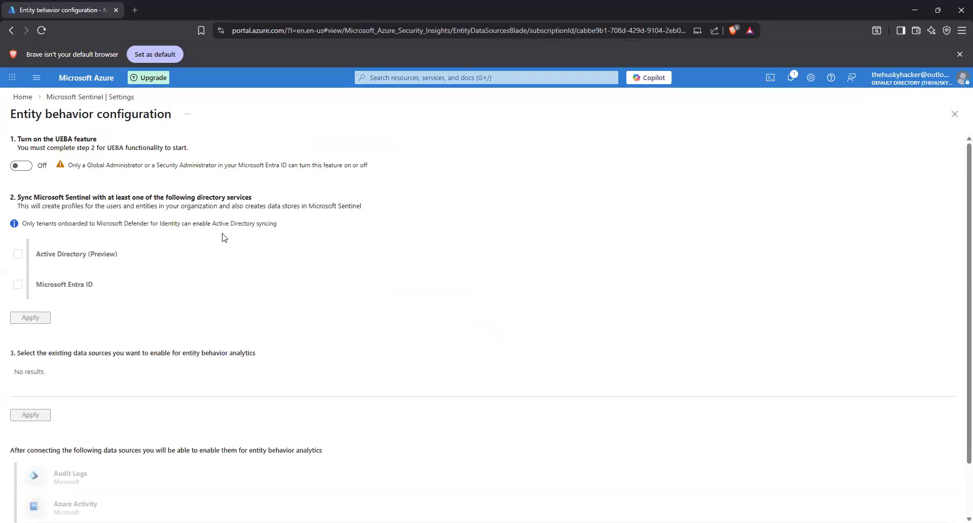
- Switch the UEBA feature on, examine the directory services and data sources, and switch UEBA back off
click(15, 166)
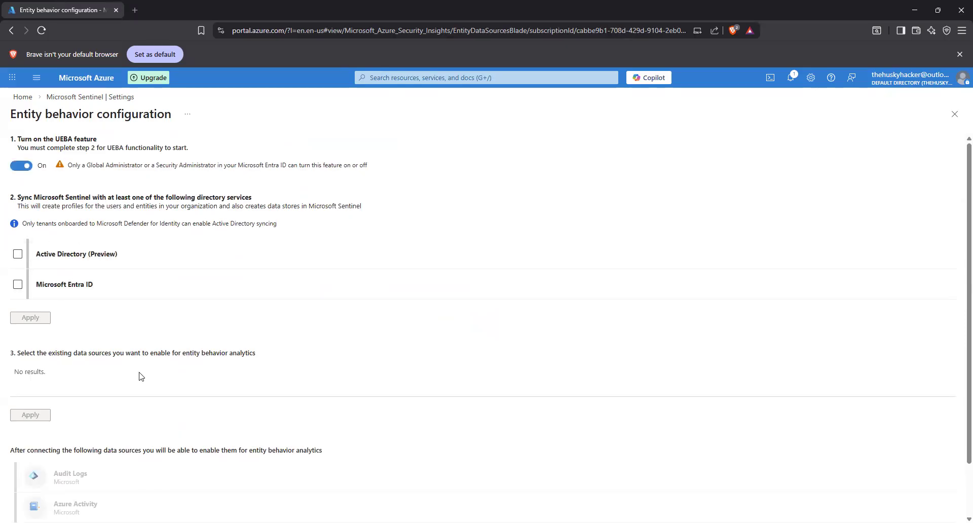
scroll(206, 422, down, 1)
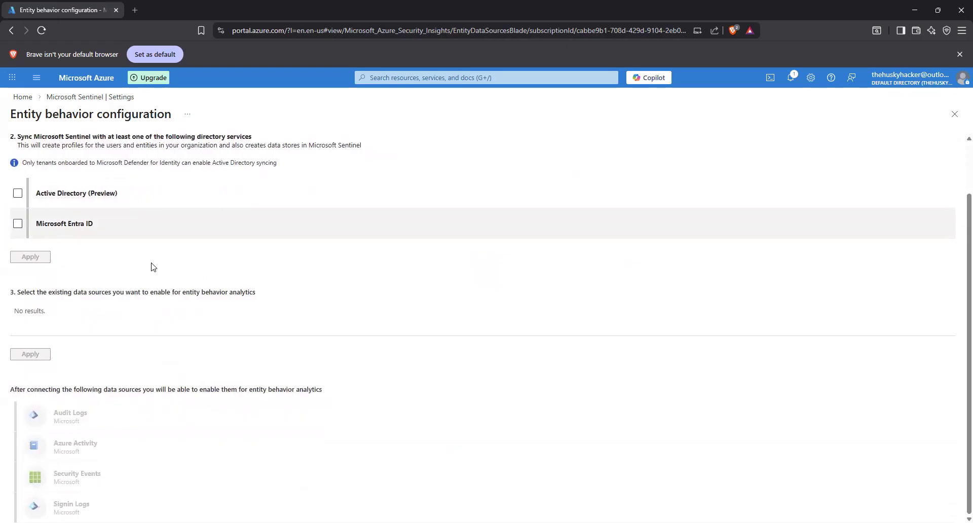
scroll(2, 239, up, 1)
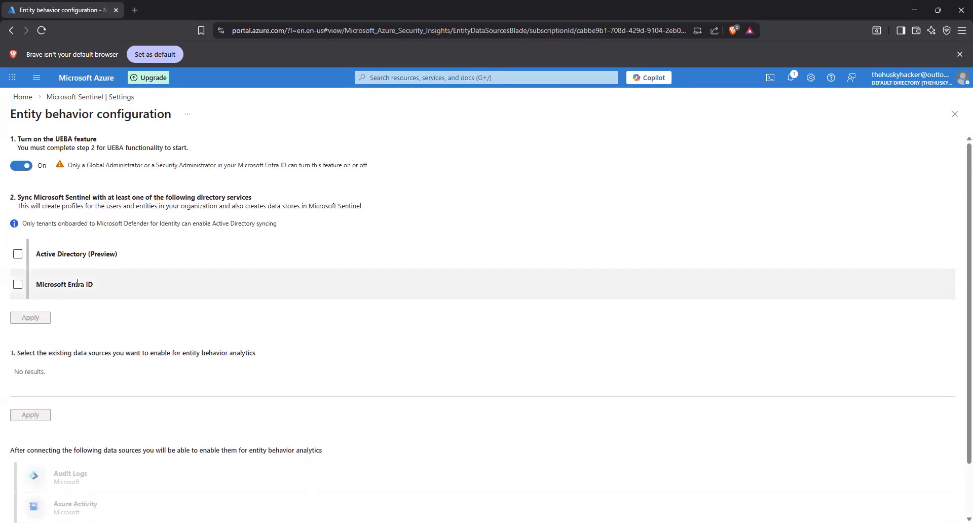
click(24, 165)
- Return to the Azure home page and open the Virtual machines service from the recent services
click(23, 97)
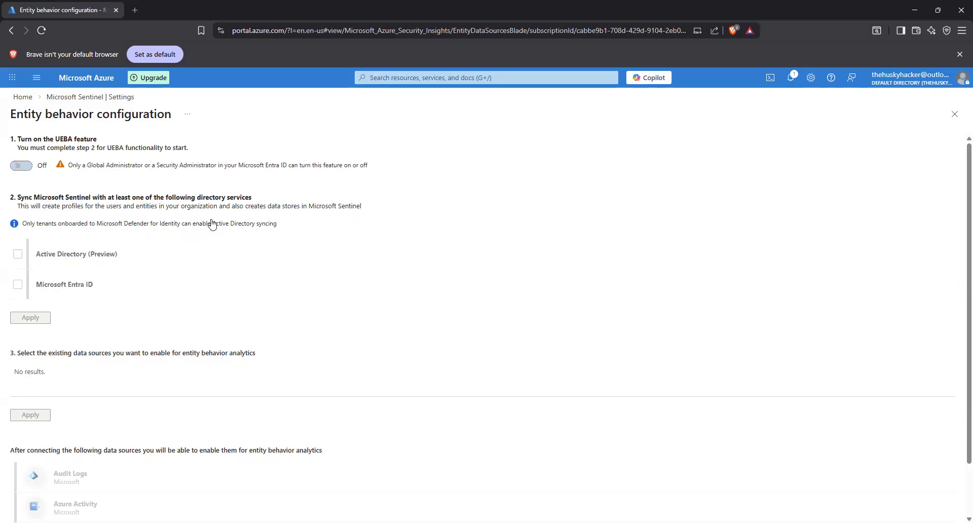
click(382, 77)
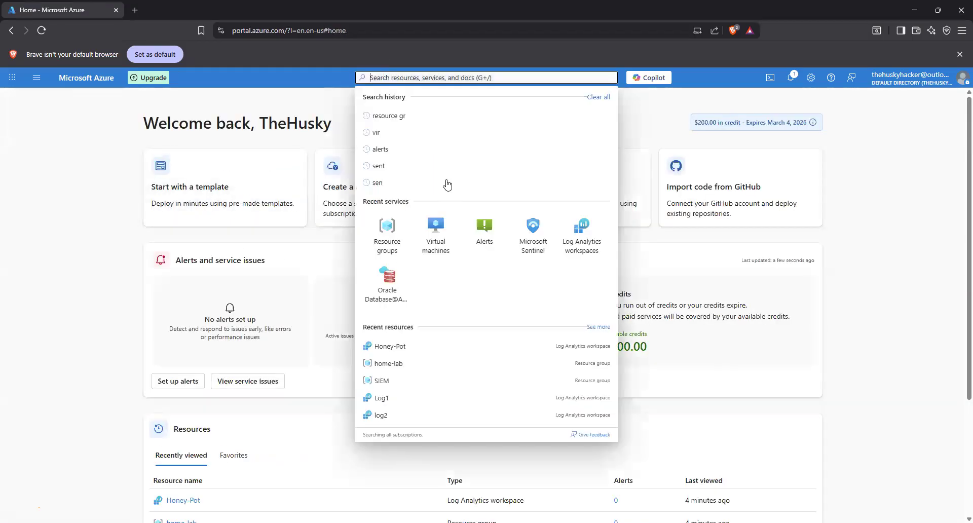
click(436, 231)
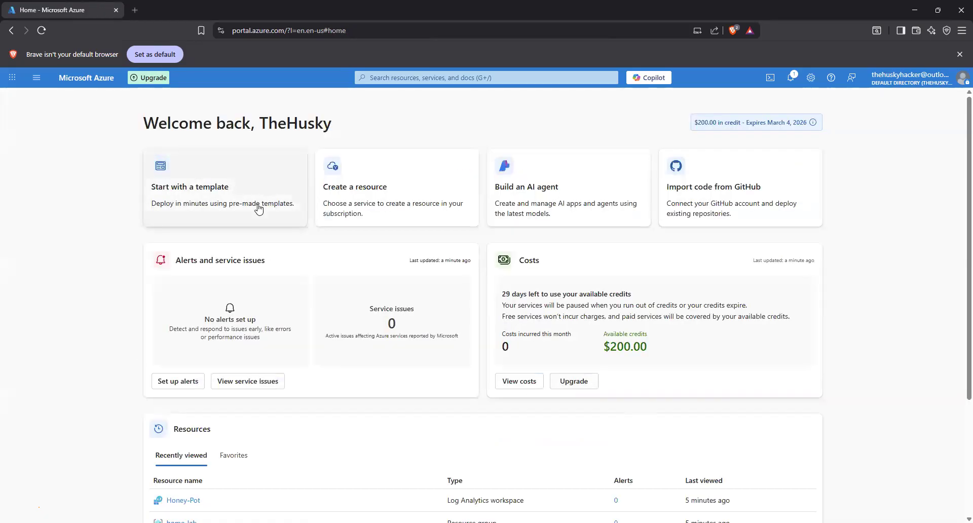
- Try to open Microsoft Defender from the Microsoft Cloud app list, and go back to the Azure portal
click(408, 76)
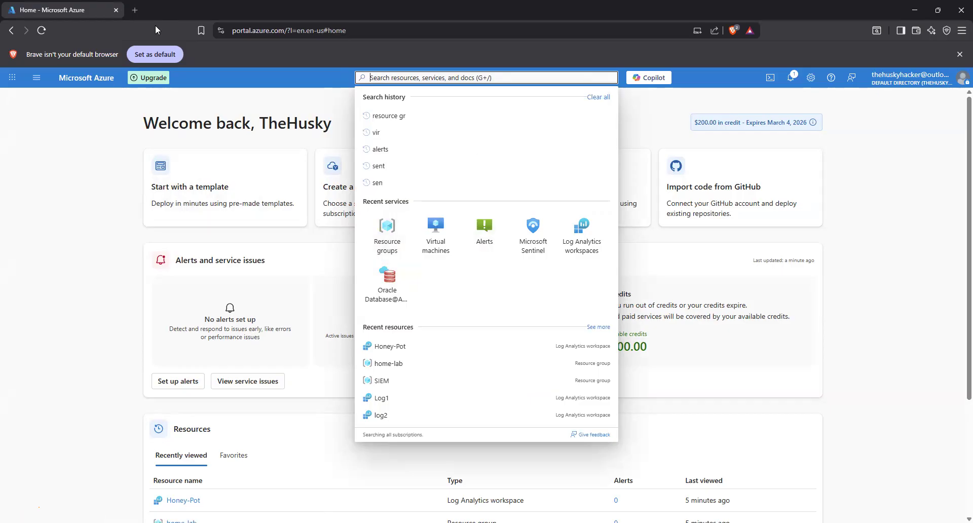
click(13, 78)
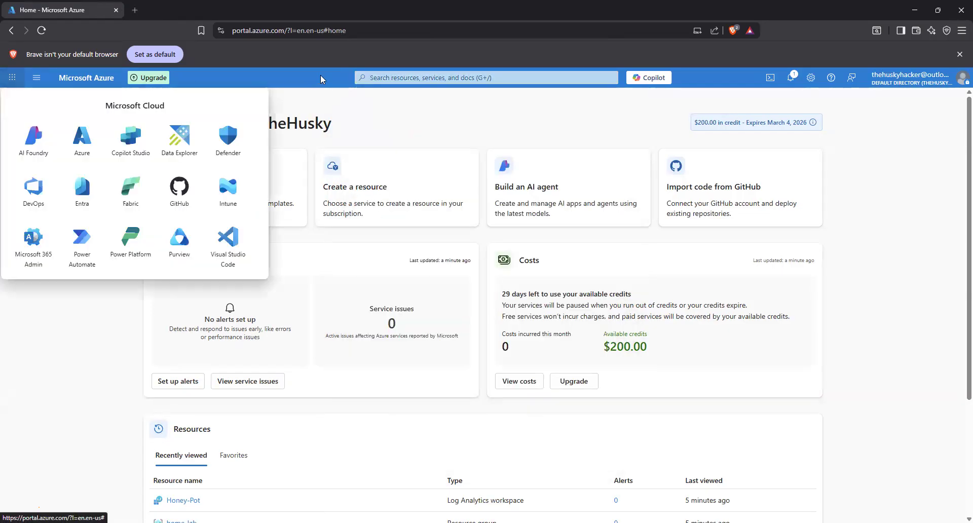
click(246, 129)
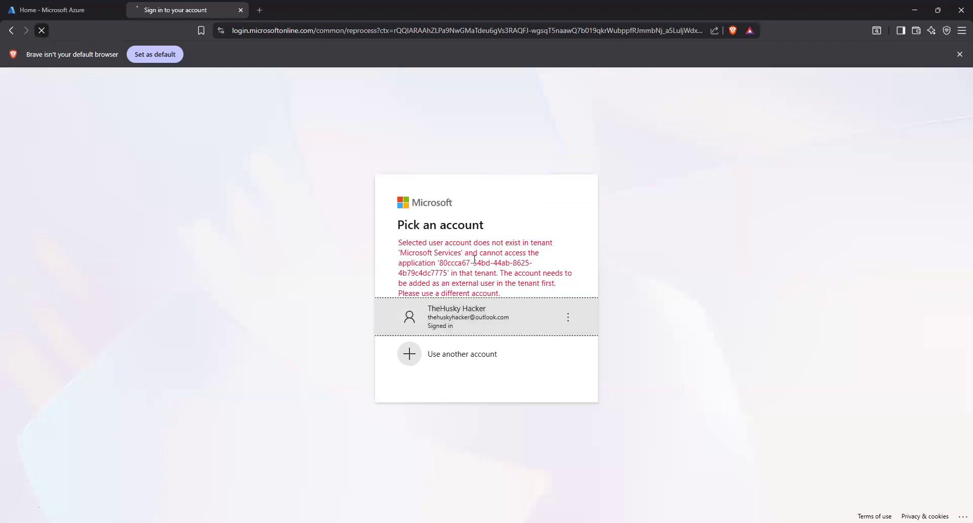
click(36, 18)
- Open Microsoft Sentinel from the recent services and select the Log1 workspace
click(475, 79)
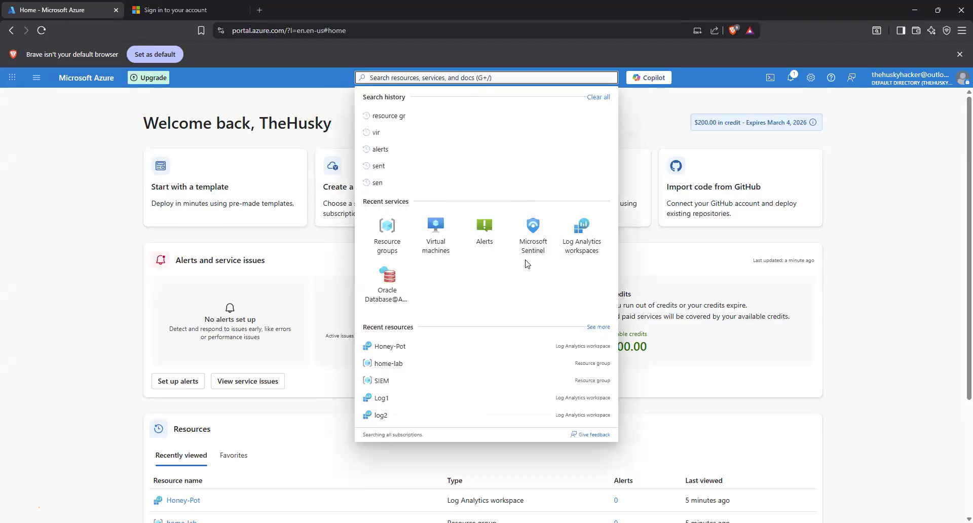
click(532, 236)
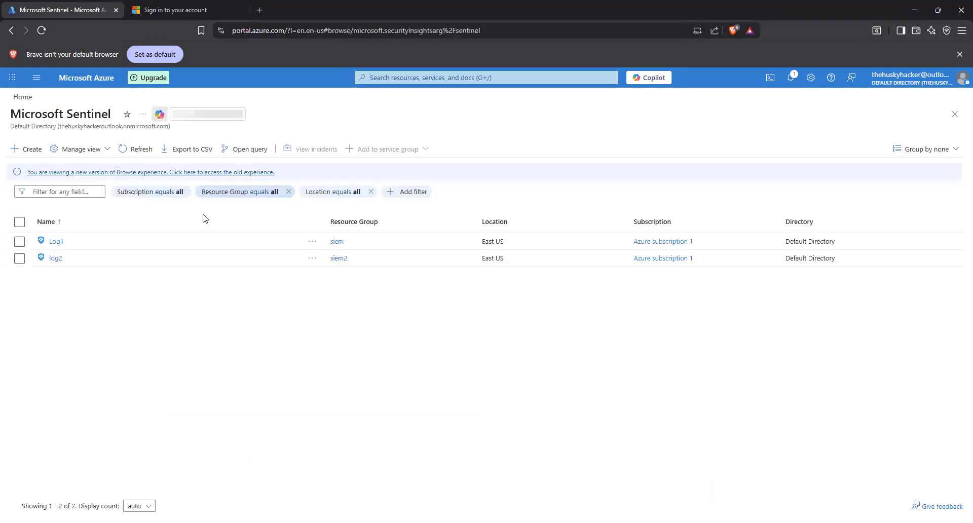
click(56, 241)
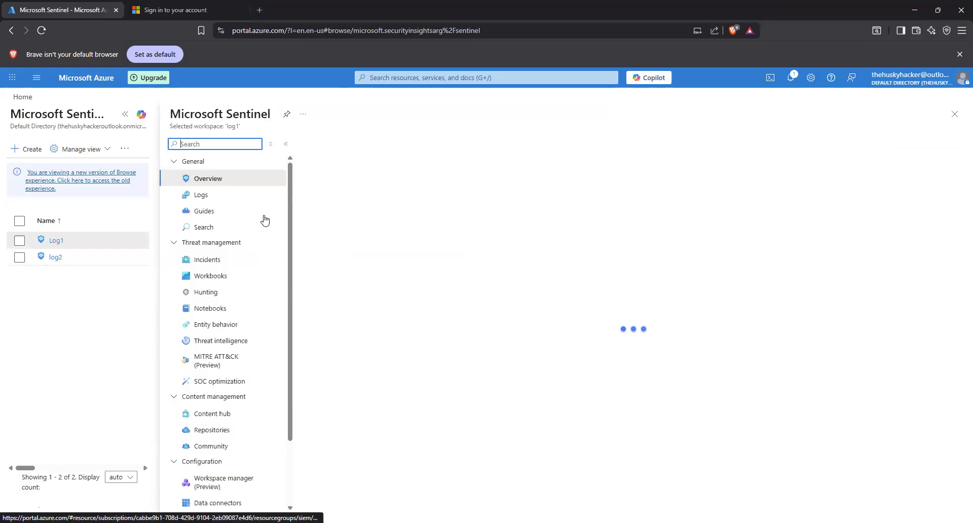
- Open the Log1 workspace's workbooks in the Microsoft Defender portal and close the leftover account sign-in page
click(228, 276)
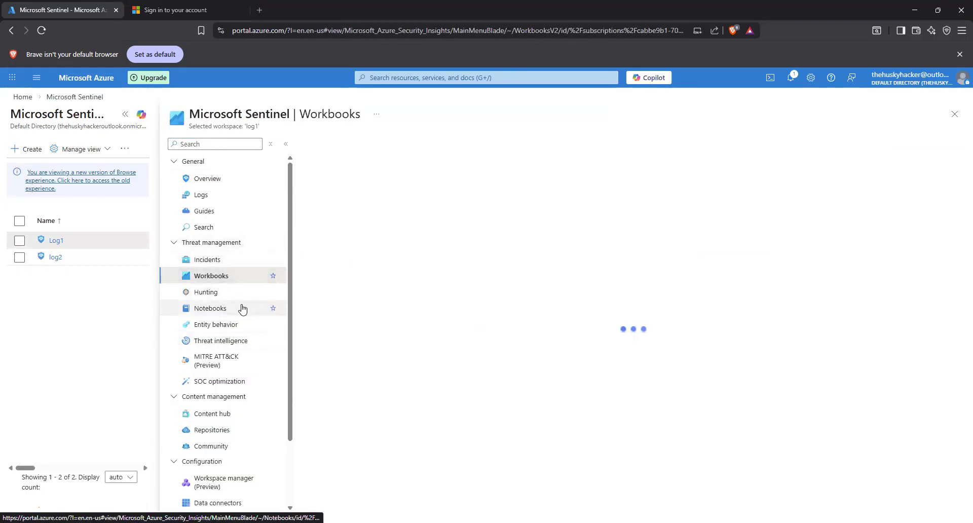
click(588, 376)
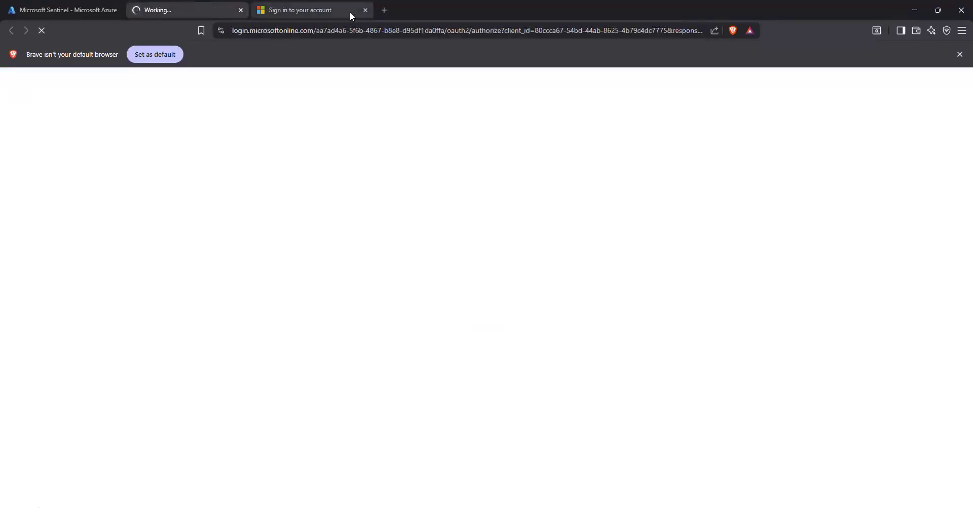
click(365, 10)
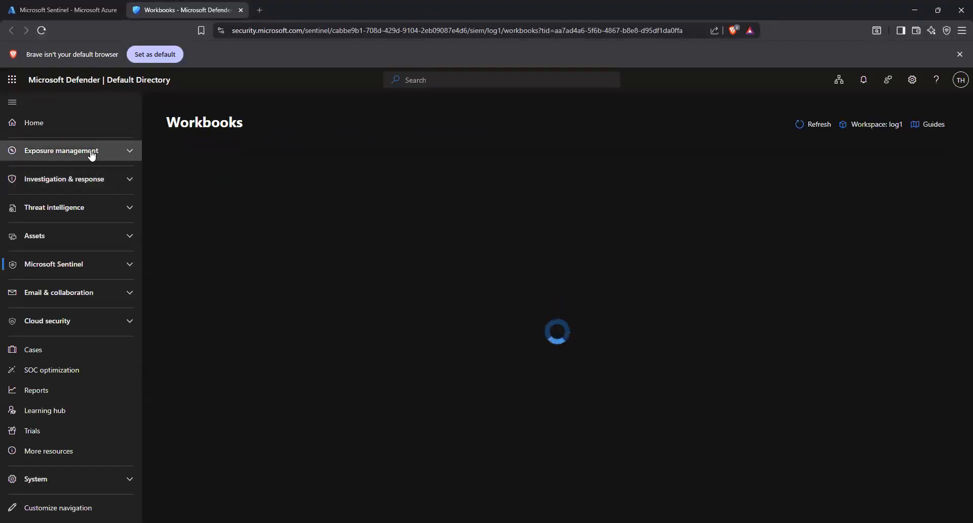
- Go to the Defender home page and expand Exposure management, Investigation & response, and Incidents & alerts
click(61, 127)
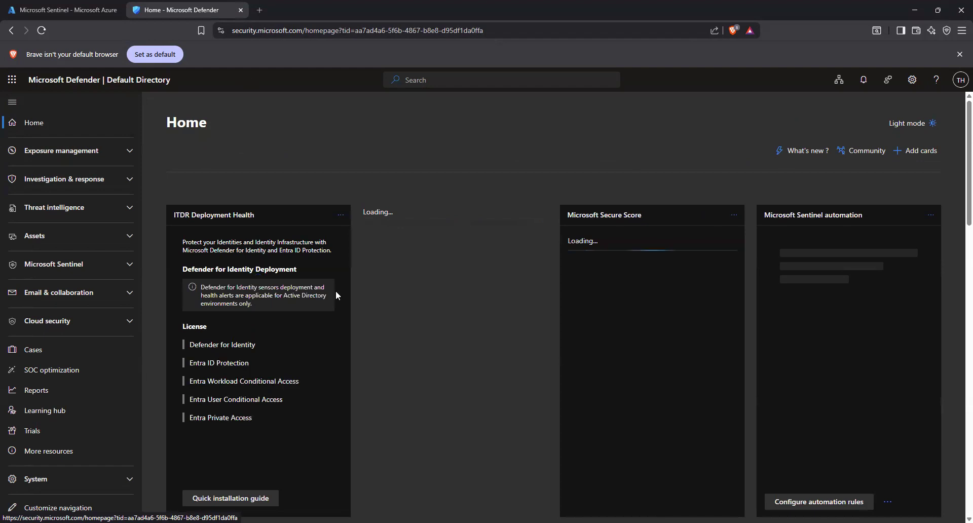
click(68, 148)
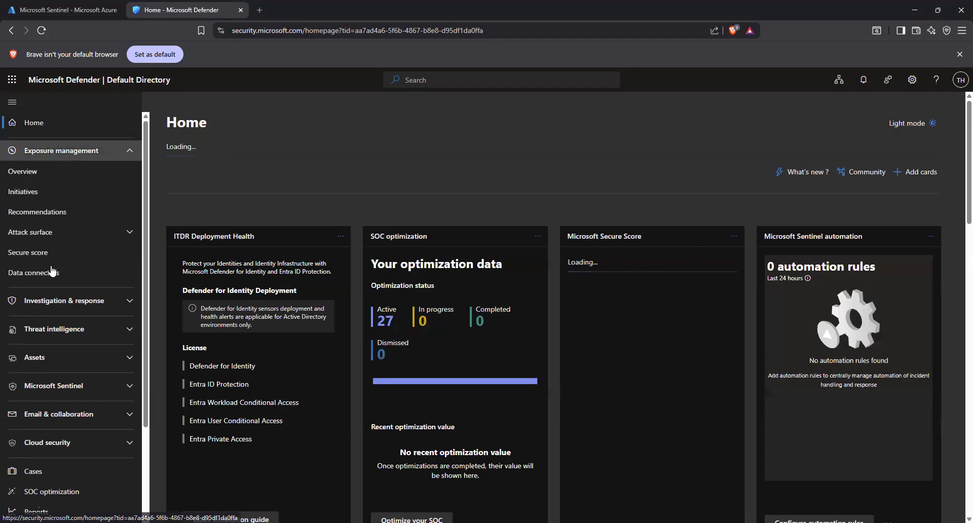
click(64, 303)
click(92, 325)
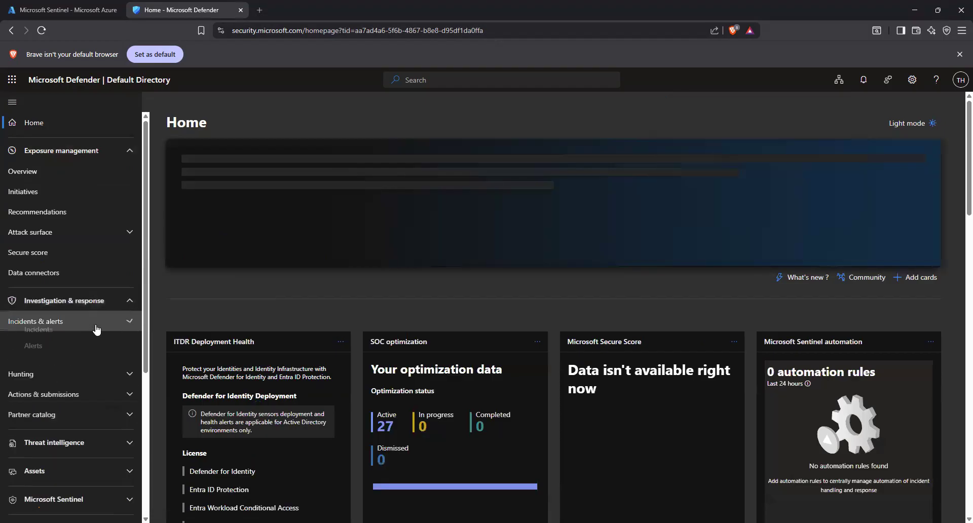
- Open the Defender Incidents list and dismiss the custom columns tip
click(38, 340)
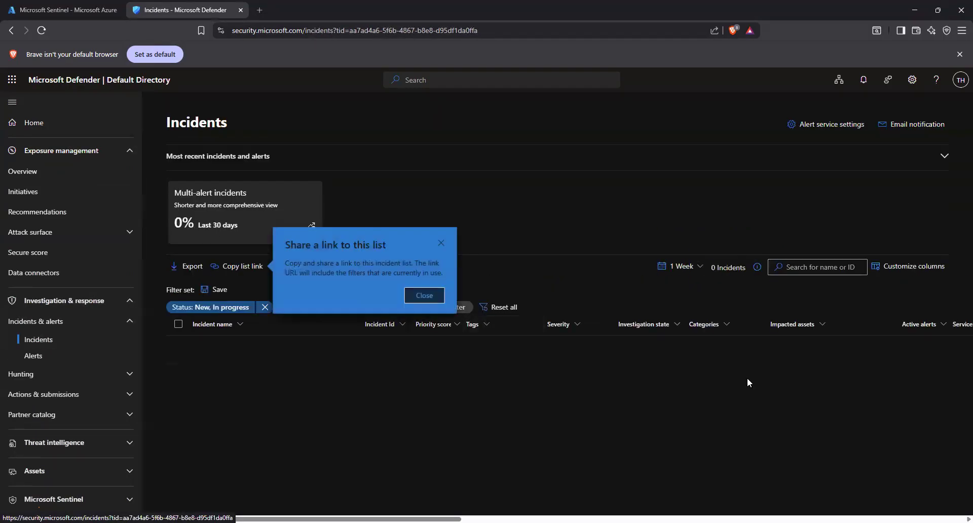
click(425, 295)
click(465, 325)
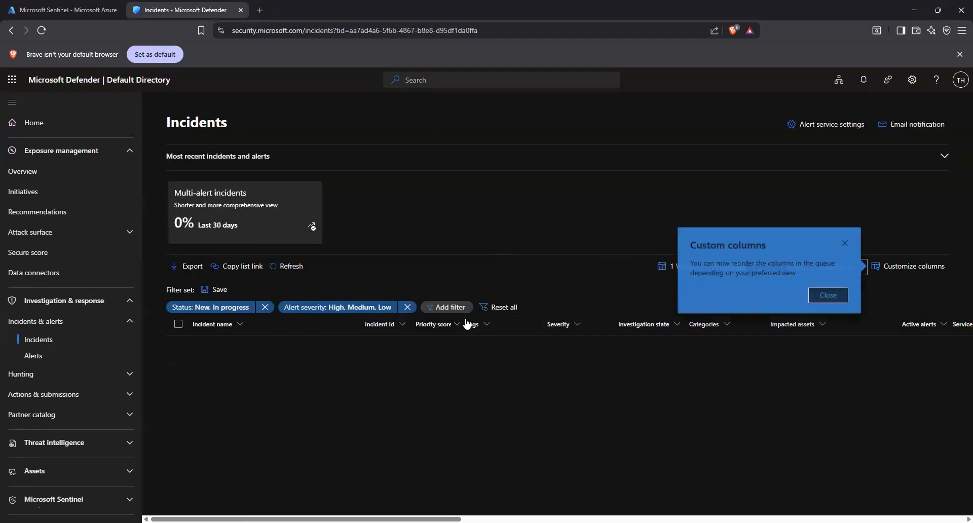
click(829, 296)
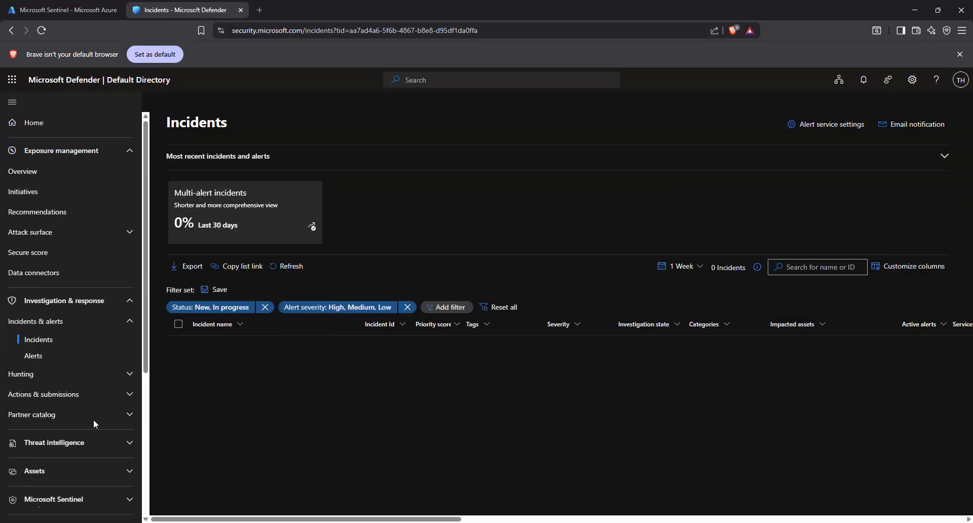
- Open the Defender Alerts list, dismiss its custom columns tip and expand the Threat intelligence section
click(33, 356)
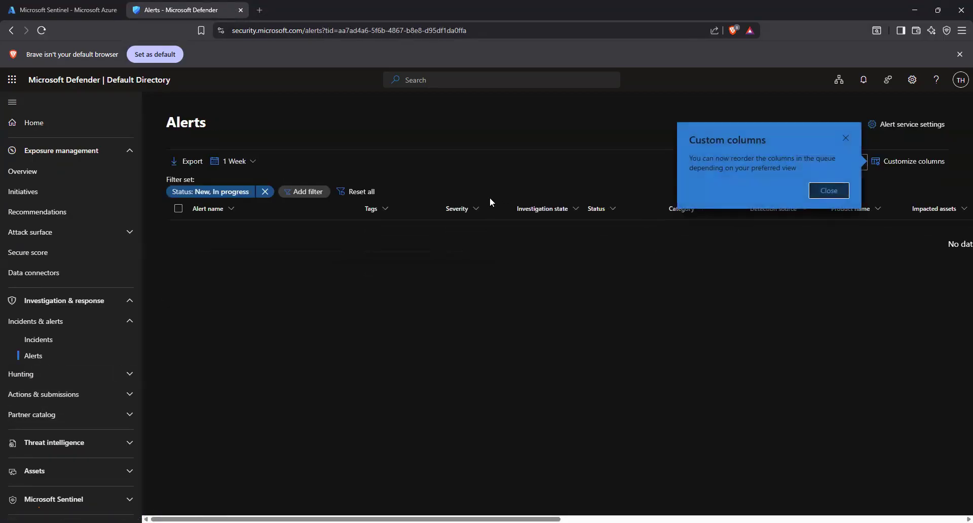
click(834, 193)
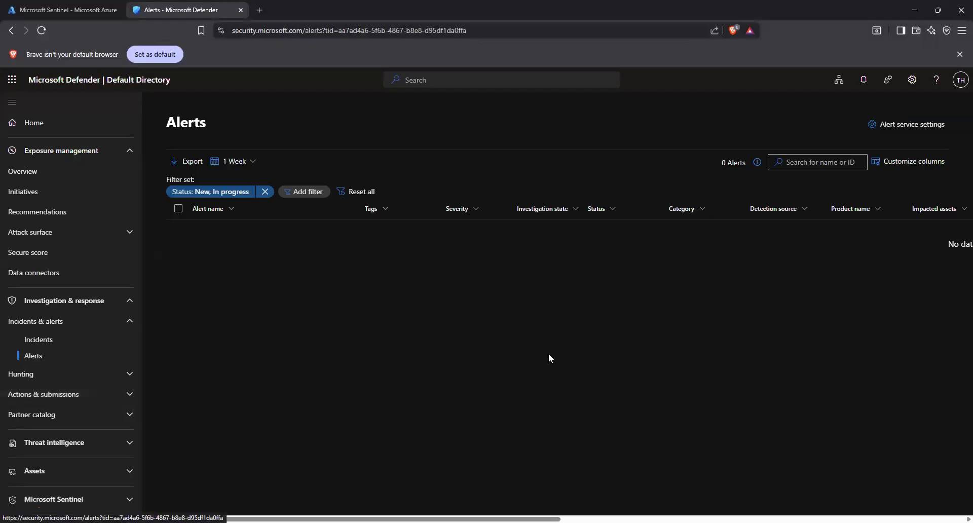
click(70, 445)
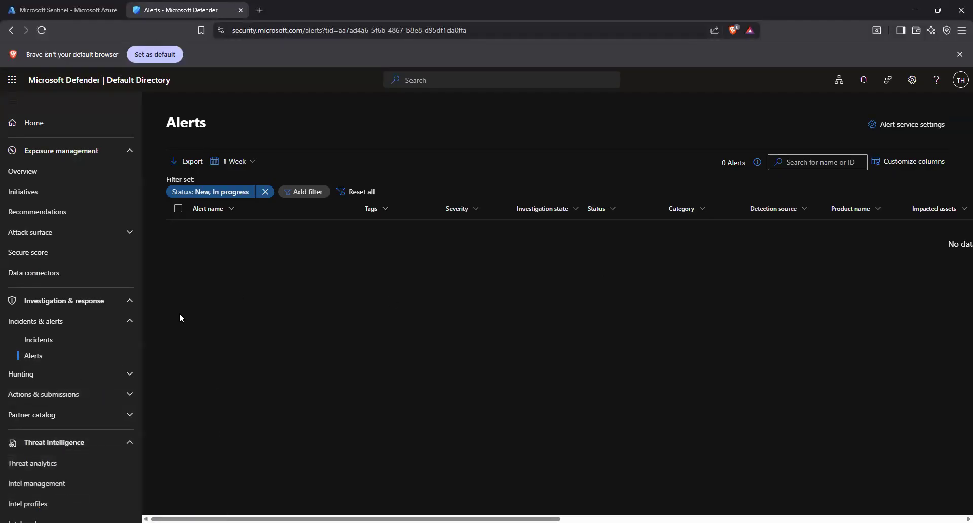
click(80, 5)
click(180, 10)
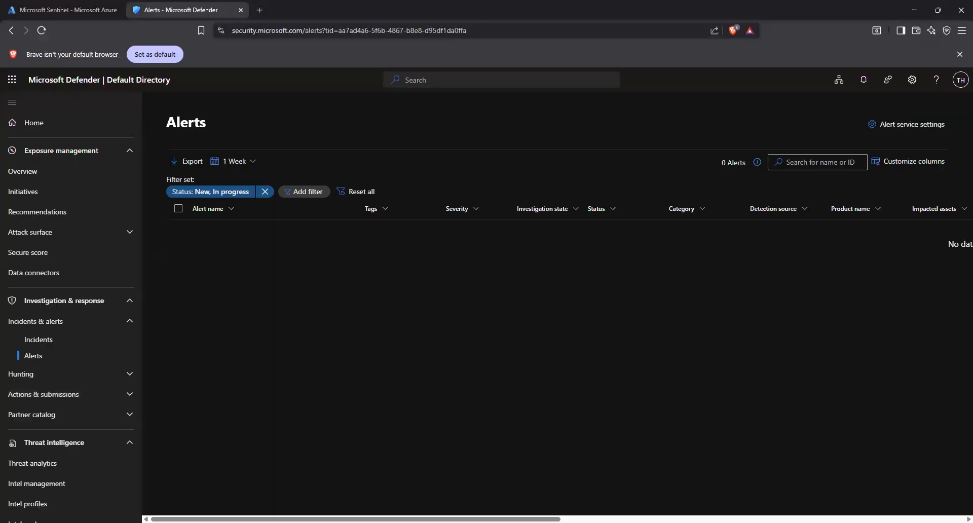